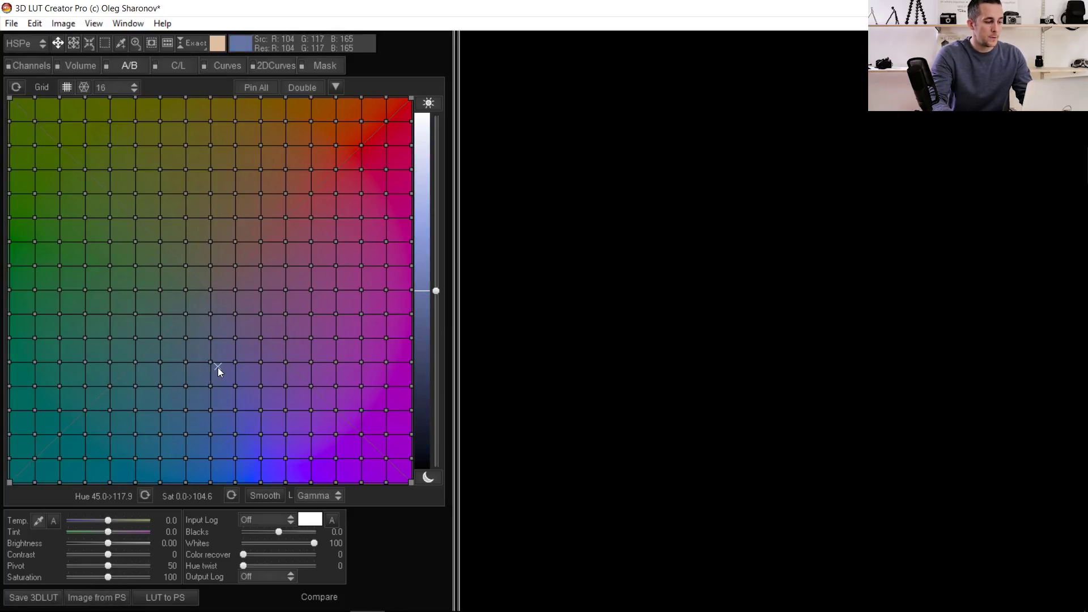
- Check the open field photo in Photoshop and import it into 3D LUT Creator
key(alt+Tab)
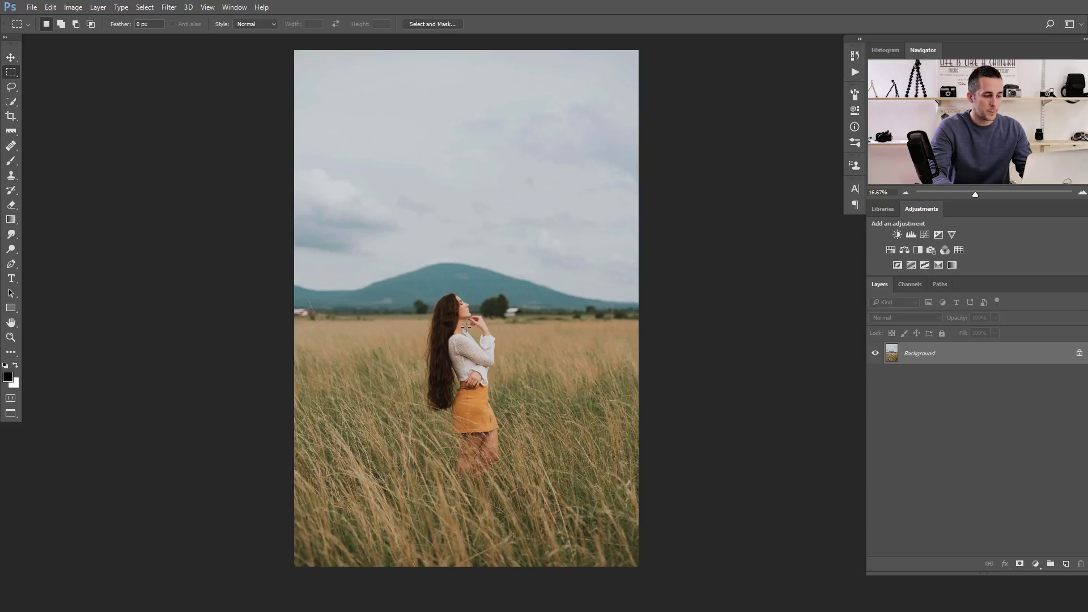
key(alt+Tab)
click(109, 595)
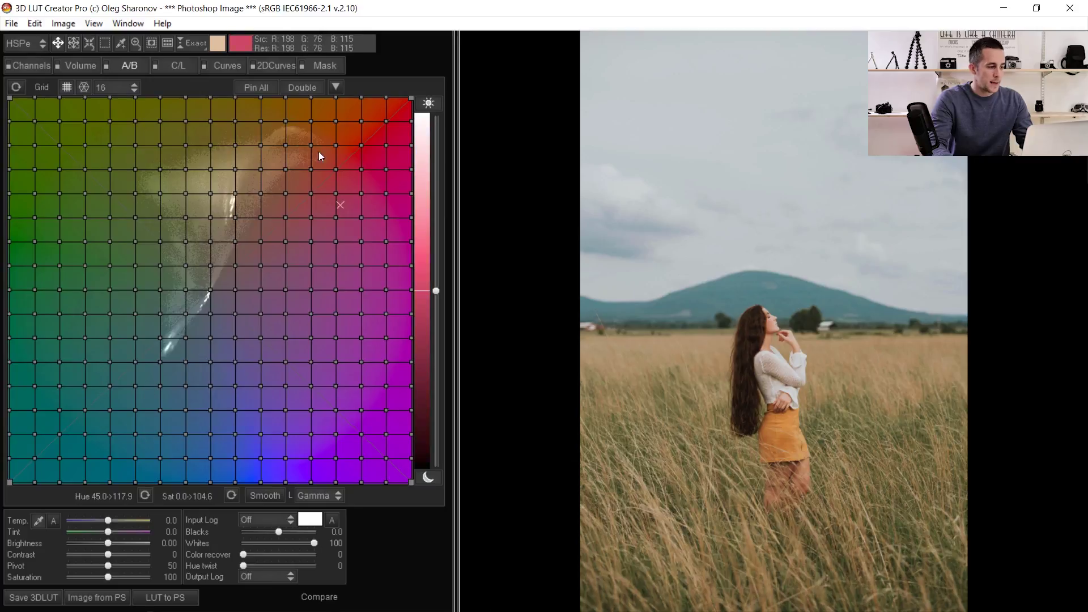
- Look through the Channels, Volume, A/B, C/L, Curves, 2DCurves and Mask tools, and return to the A/B grid
click(28, 68)
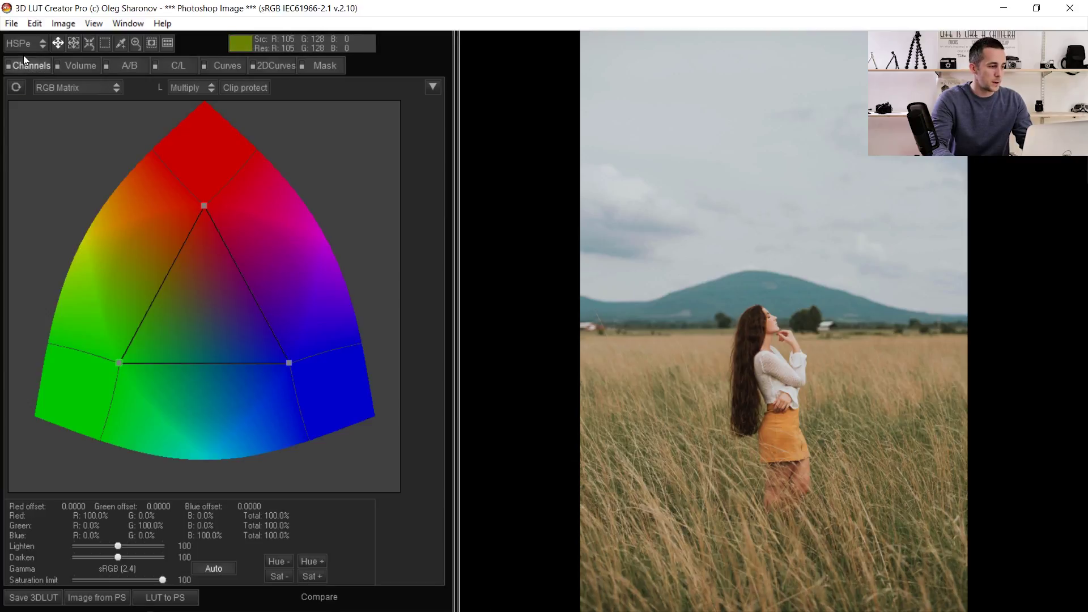
click(84, 66)
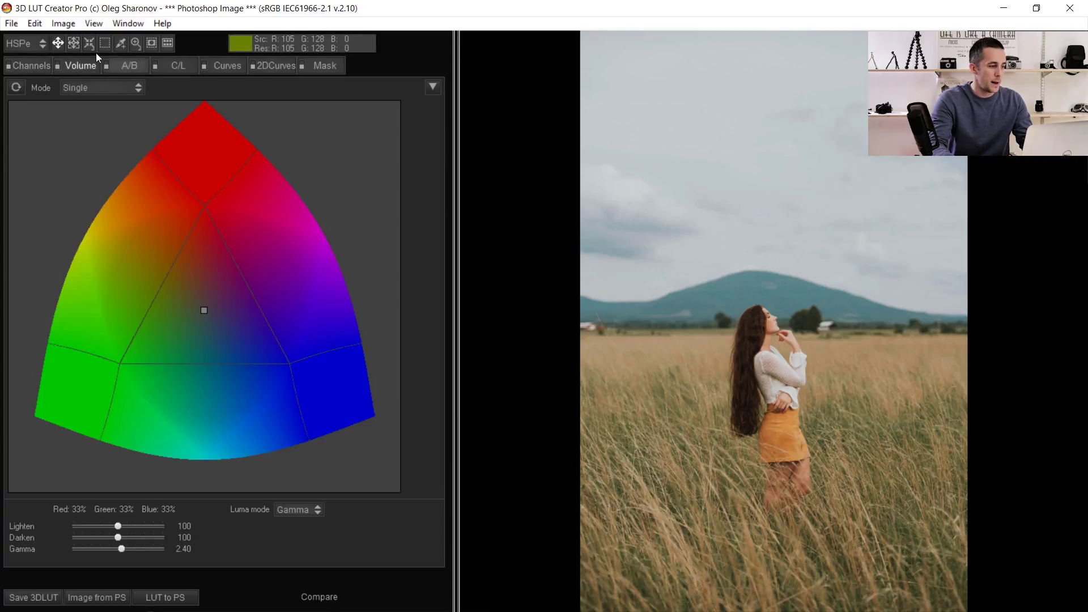
click(128, 67)
click(178, 66)
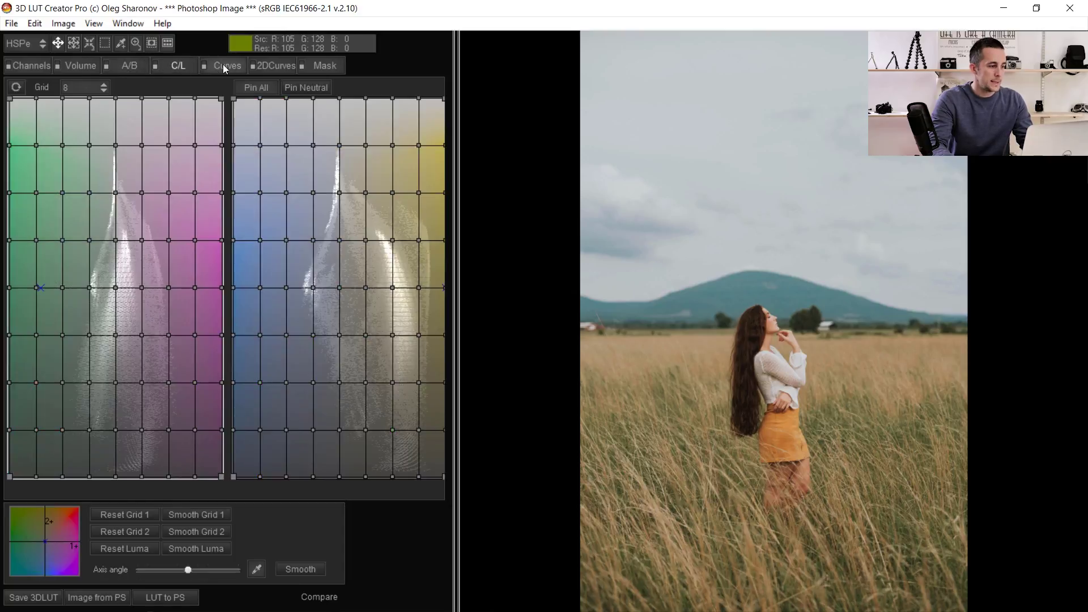
click(227, 66)
click(277, 65)
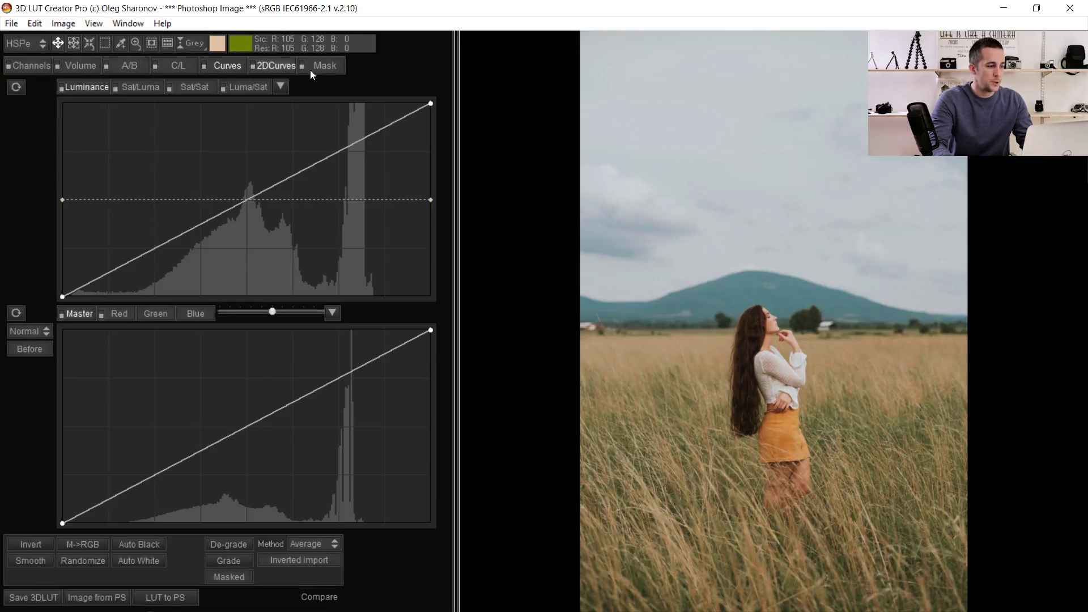
click(325, 66)
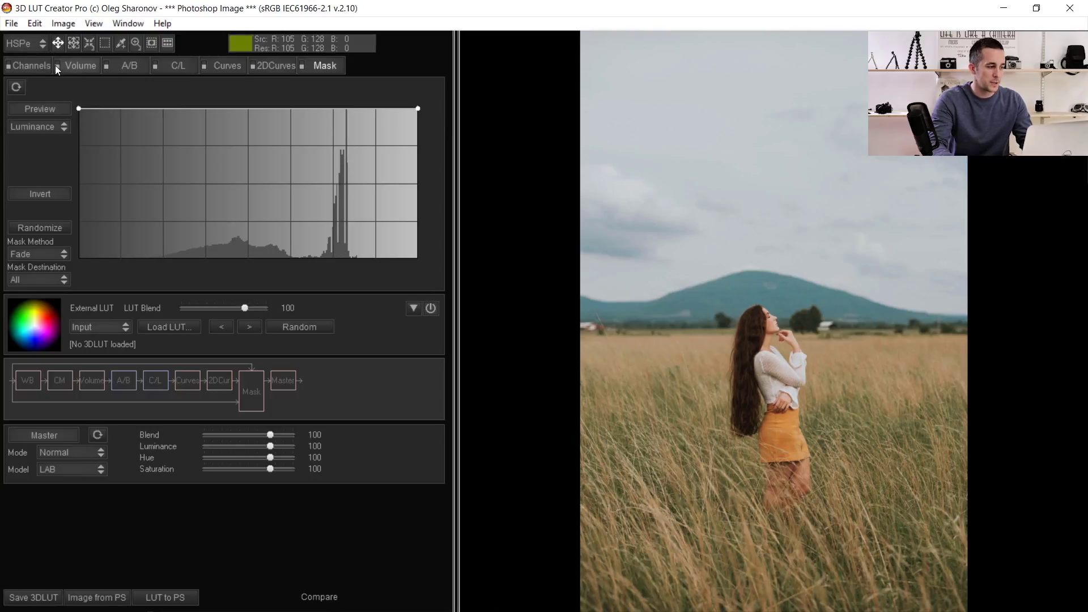
click(125, 66)
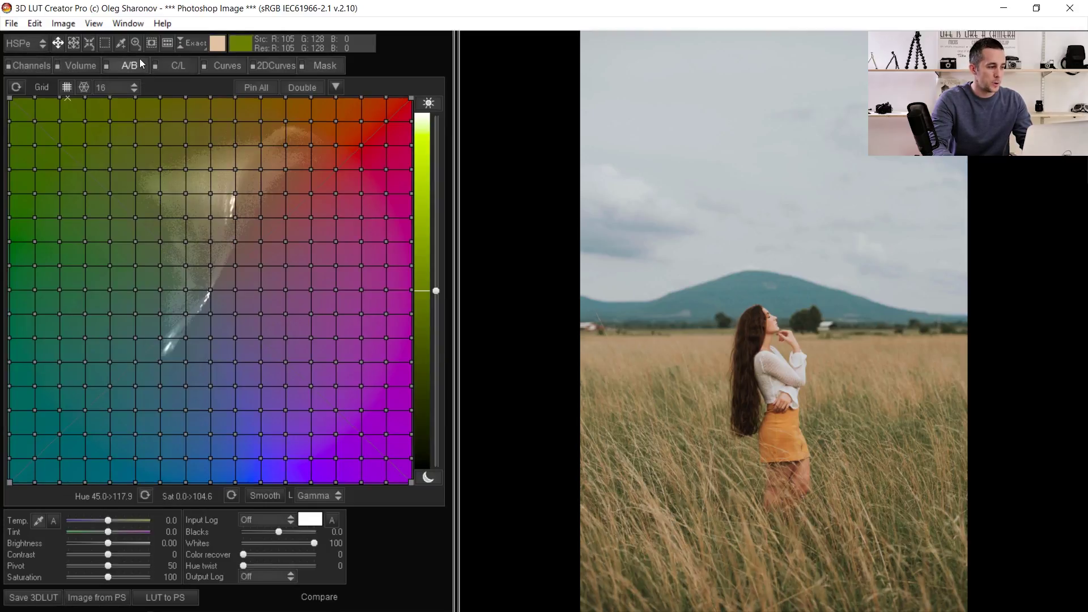
- Try the CMYK and LAB colour models on the A/B grid, and return to HSPe
click(25, 45)
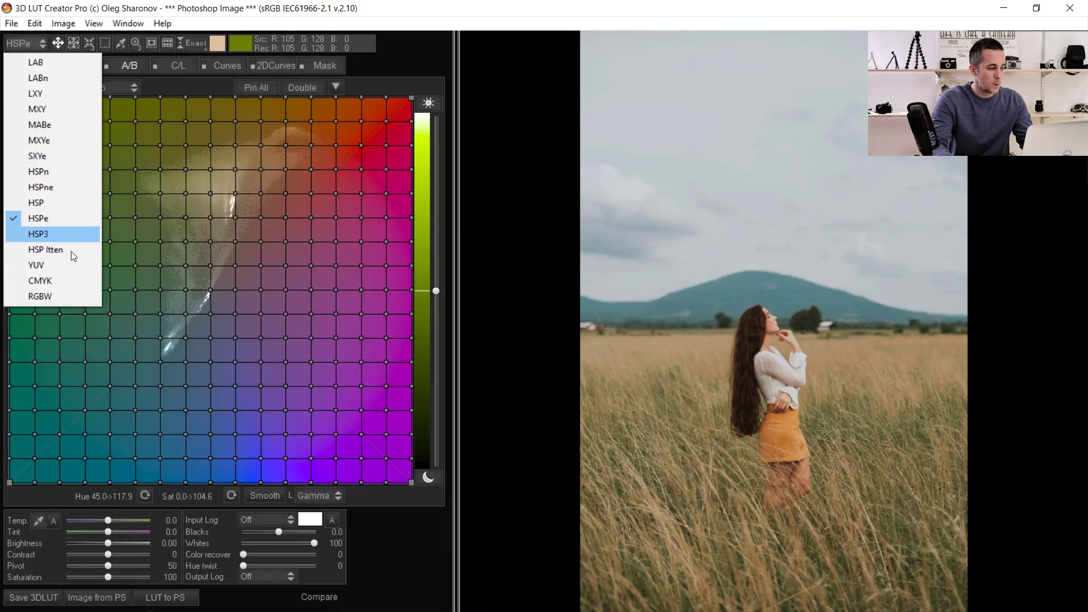
click(57, 283)
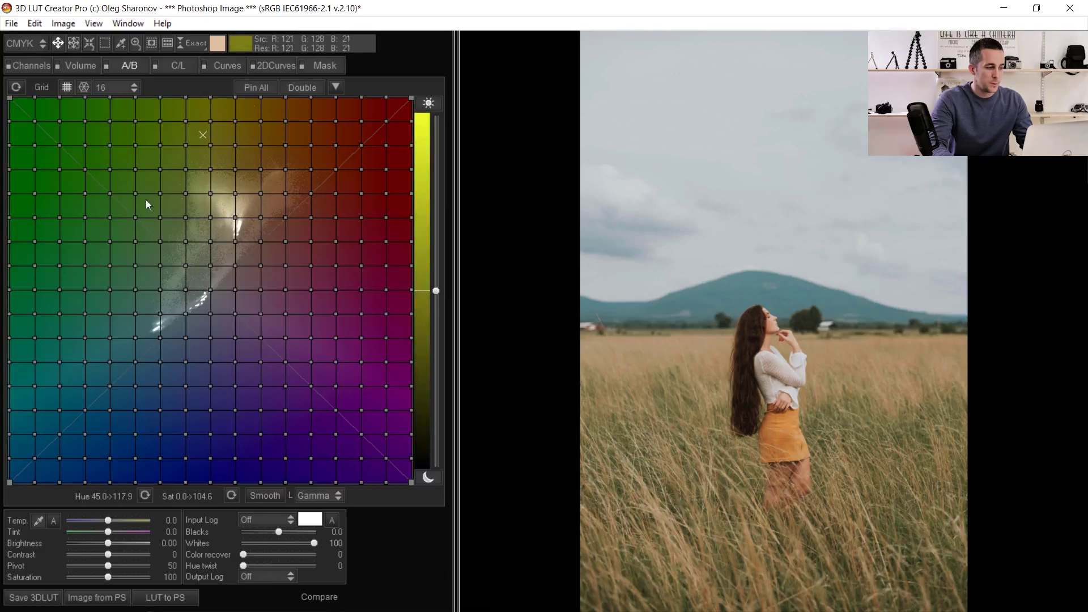
click(26, 45)
click(29, 60)
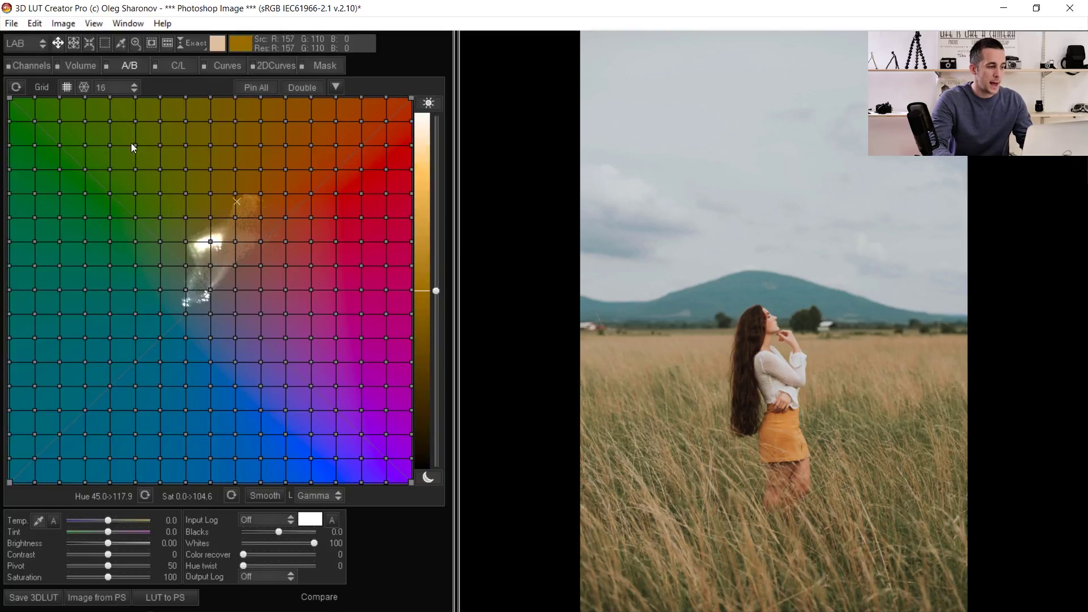
click(25, 34)
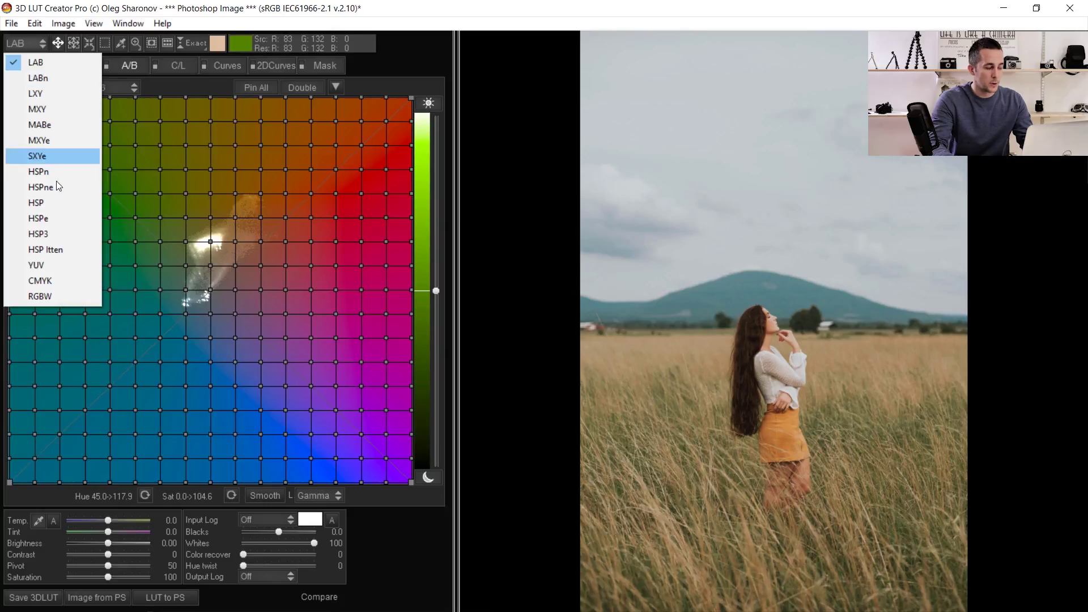
click(52, 217)
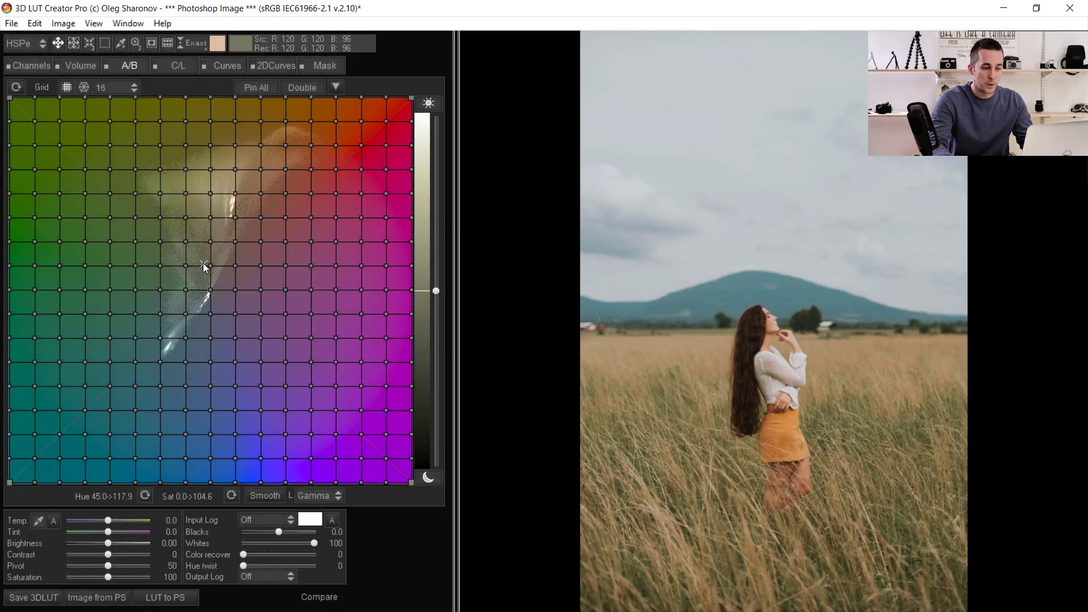
click(51, 125)
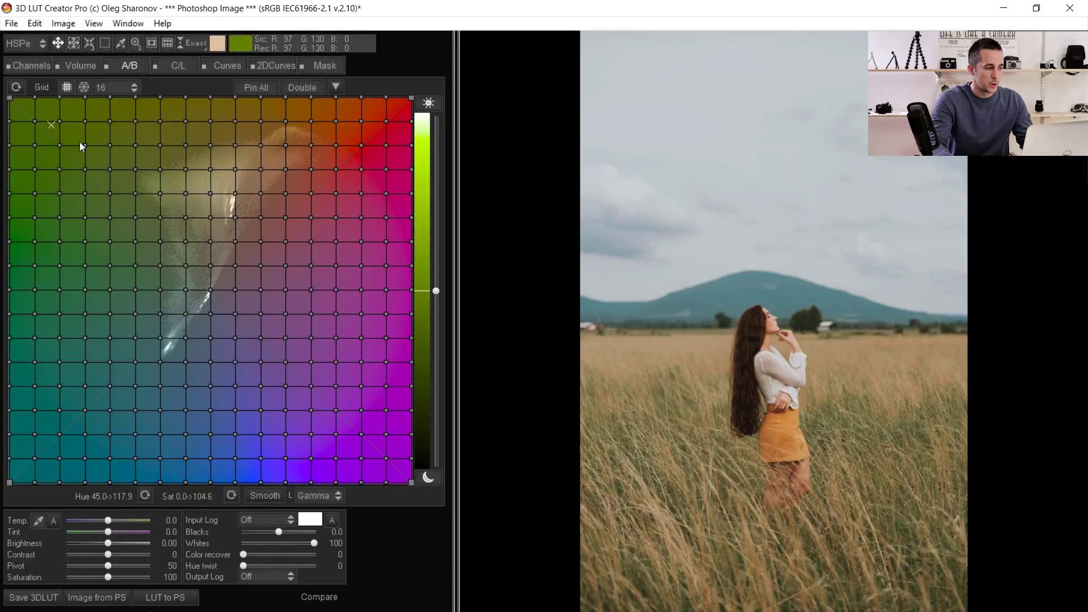
- Switch the A/B grid to the circular web layout, try a density of 4, and set the density to 12
click(84, 88)
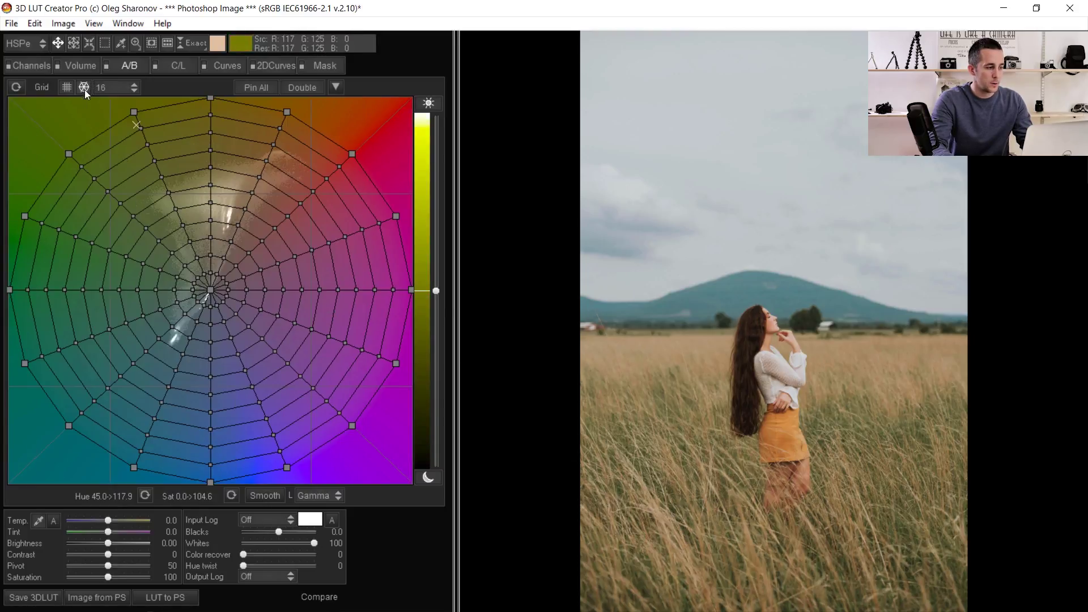
click(116, 90)
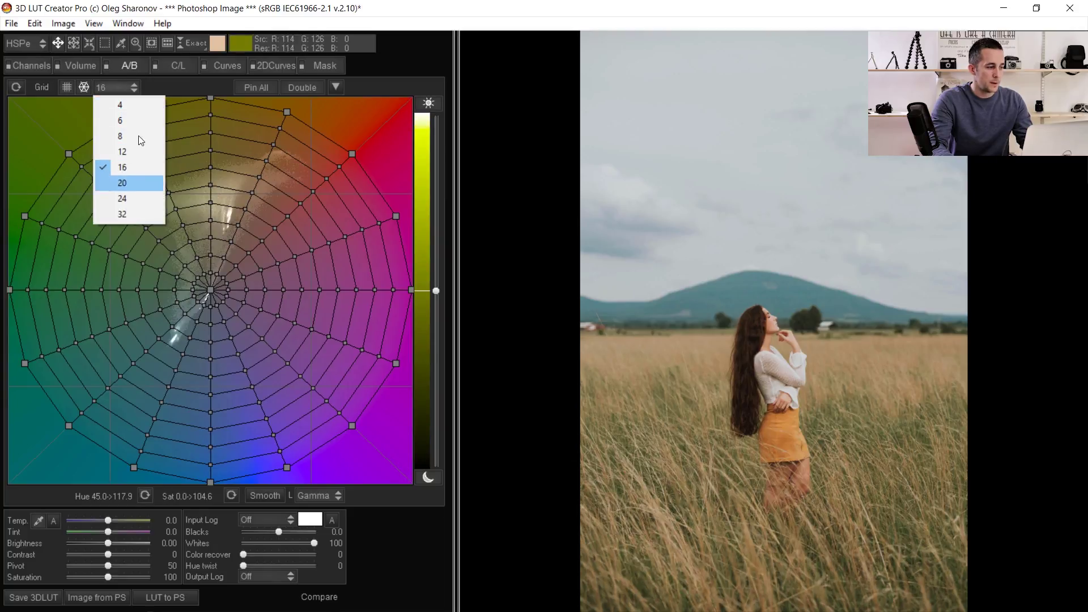
click(121, 105)
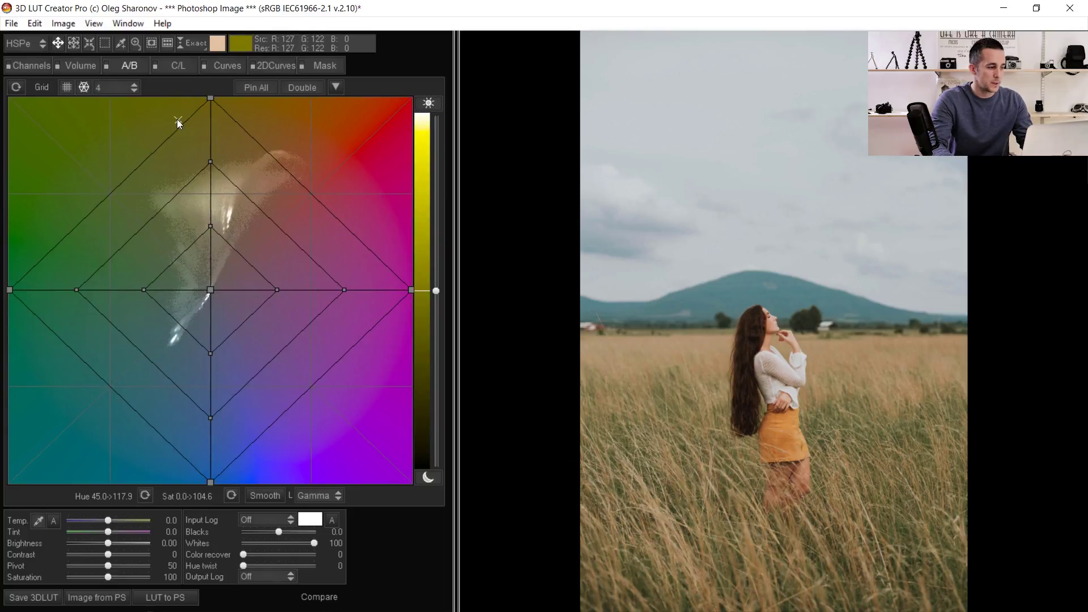
click(119, 90)
click(128, 162)
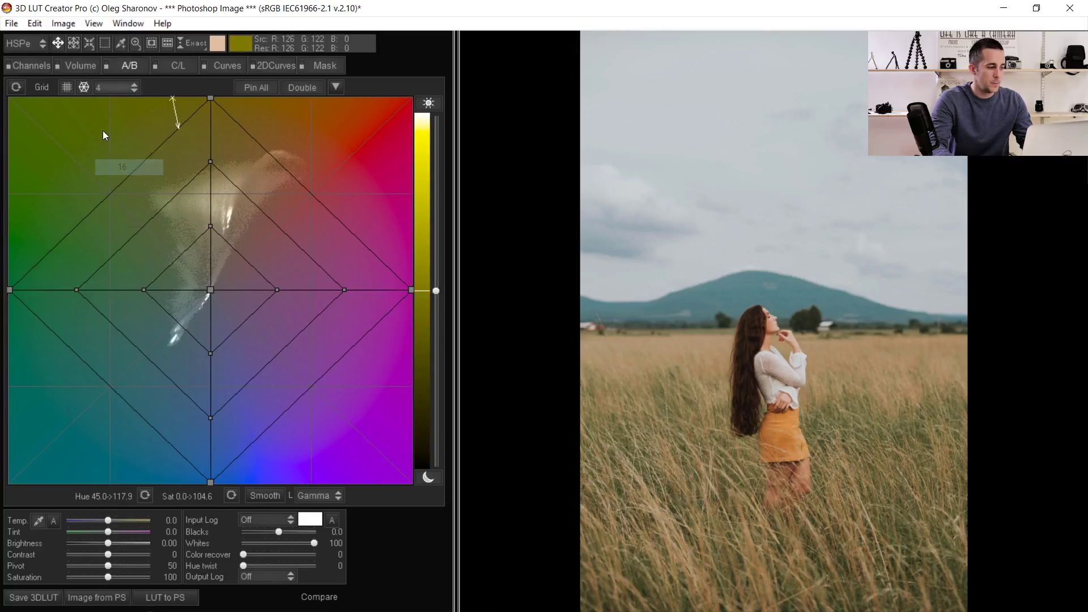
click(125, 87)
click(130, 154)
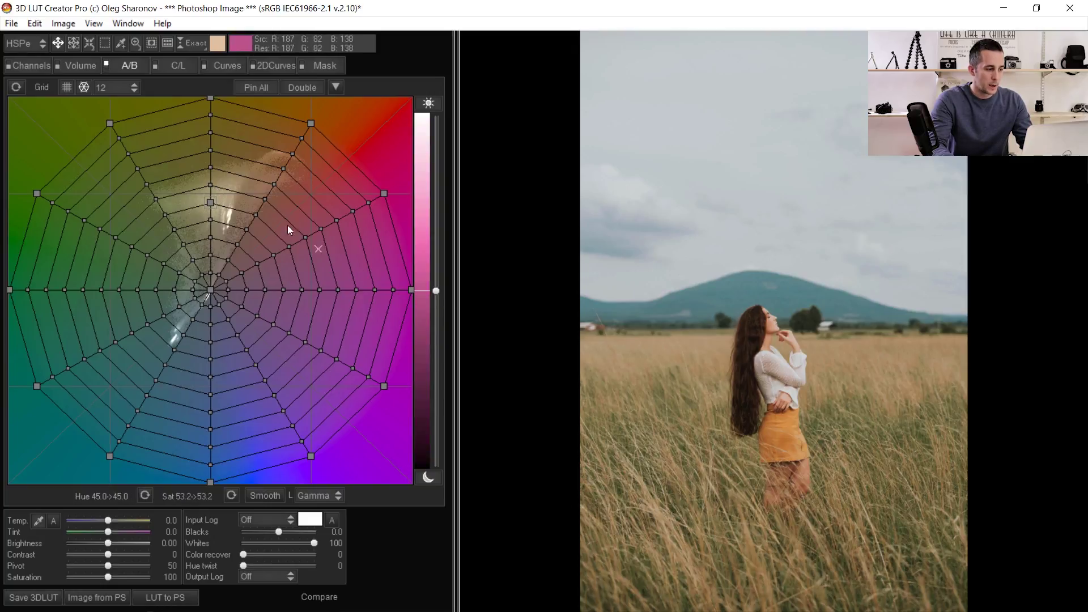
- Set the web grid density to 16 and pull the field's yellow and yellow-green nodes toward orange
drag(213, 203, 236, 202)
key(ctrl+z)
click(133, 89)
click(121, 167)
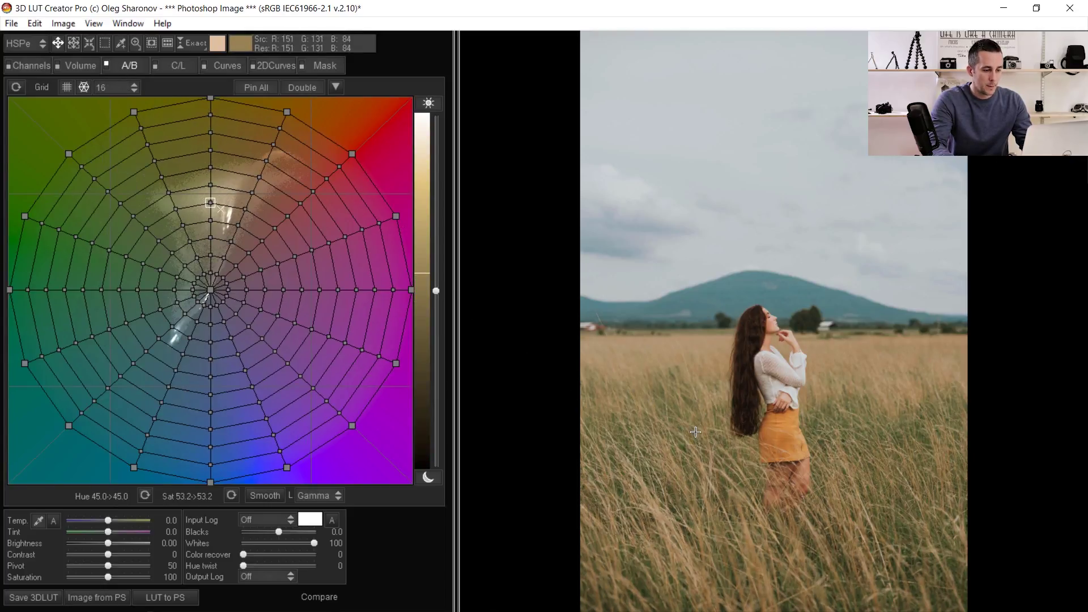
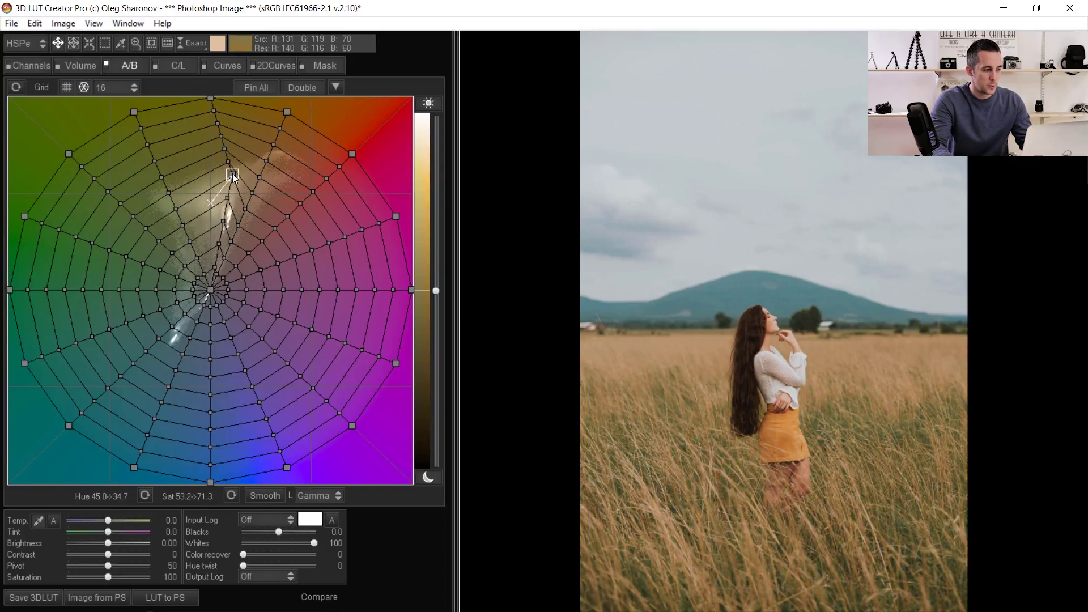
mouse_move(178, 208)
mouse_down()
mouse_move(262, 187)
mouse_move(276, 155)
mouse_move(262, 153)
mouse_move(277, 153)
mouse_up()
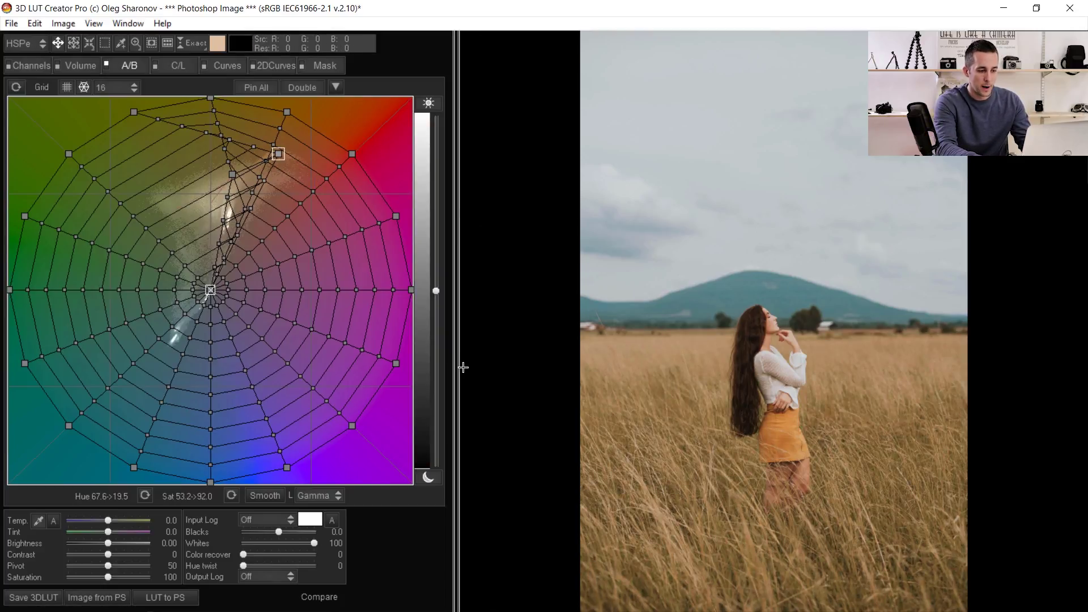
click(463, 367)
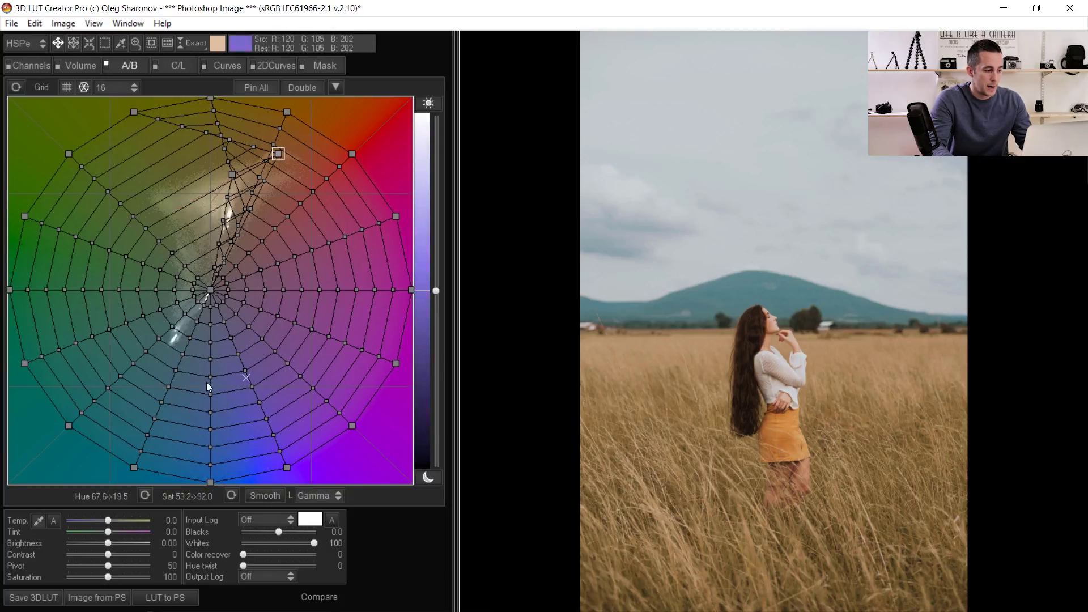
- Shift the web grid's neutral centre point slightly toward yellow, to a saturation of about 5.3
mouse_move(187, 317)
mouse_down()
mouse_move(215, 288)
mouse_move(111, 362)
mouse_move(147, 380)
mouse_move(325, 368)
mouse_move(114, 274)
mouse_move(110, 241)
mouse_move(99, 276)
mouse_move(141, 376)
mouse_move(201, 304)
mouse_move(176, 324)
mouse_up()
key(ctrl+z)
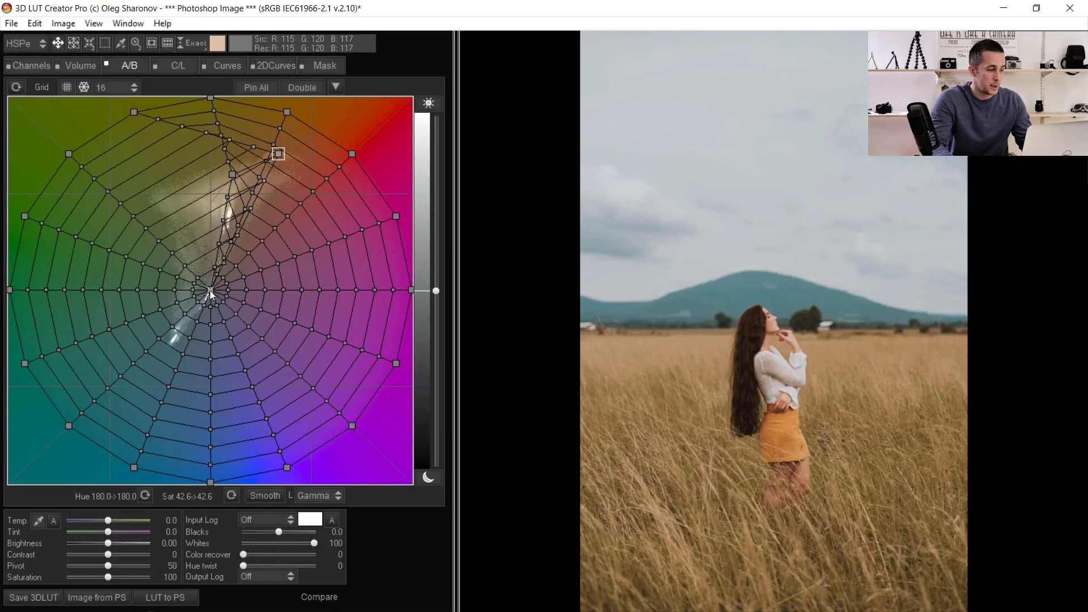
mouse_move(210, 290)
mouse_down()
mouse_move(202, 260)
mouse_move(203, 310)
mouse_move(206, 271)
mouse_move(208, 282)
mouse_up()
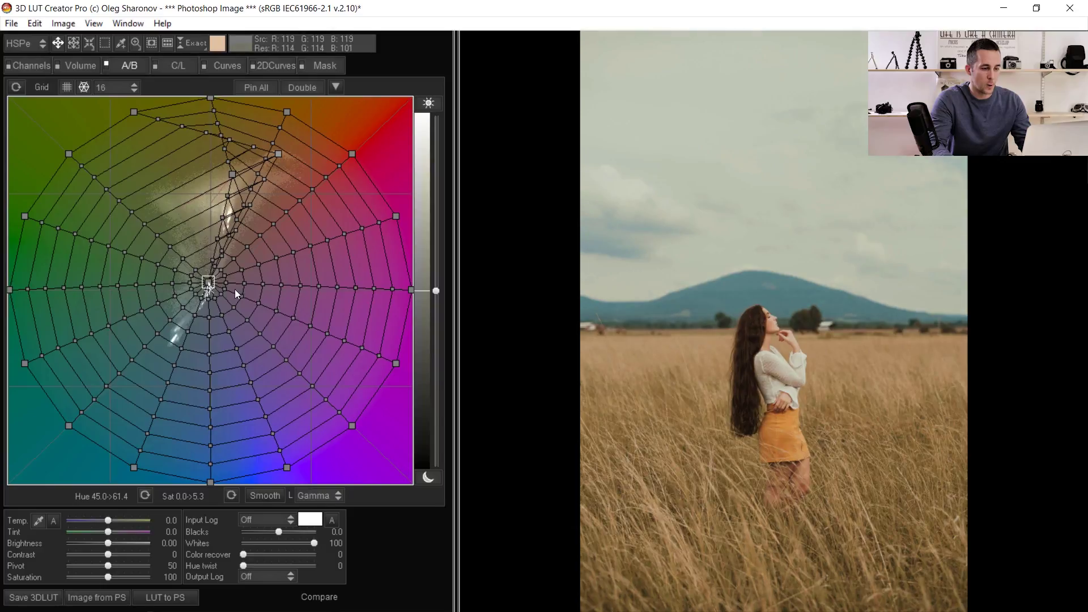
- Try a Tint of about 25.6 on the field photo, and reset it to 0
drag(109, 534, 119, 536)
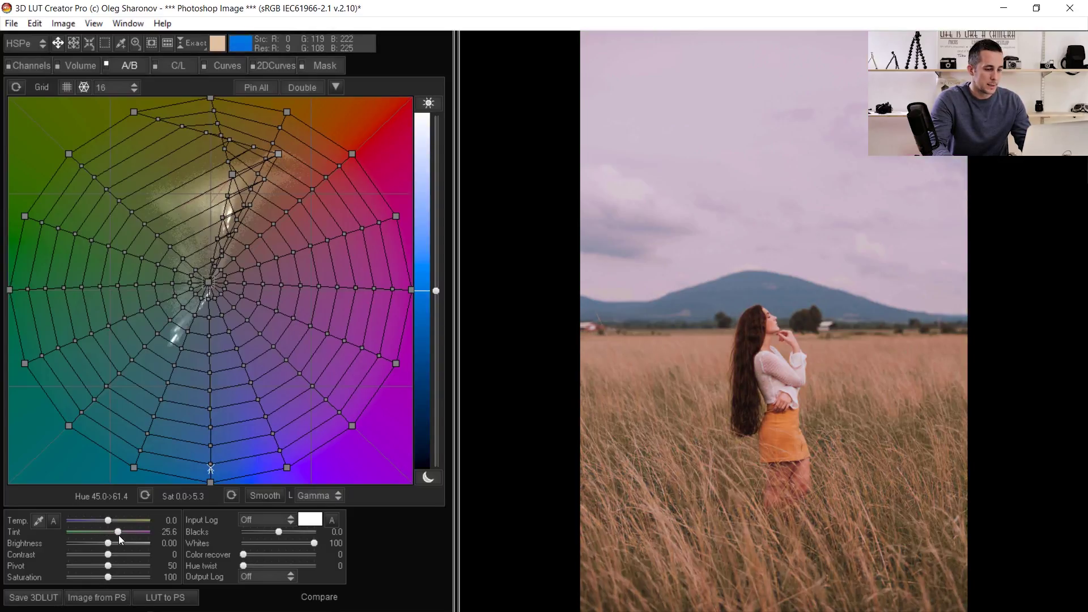
double_click(110, 533)
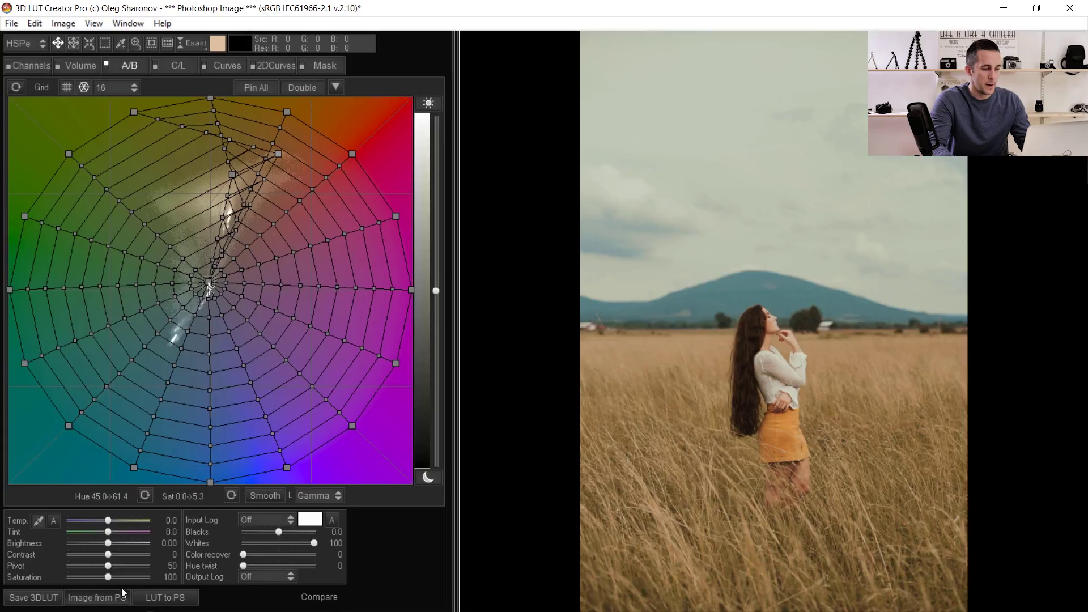
- Import the portrait with the red roses from Photoshop and reset the A/B grid
click(121, 591)
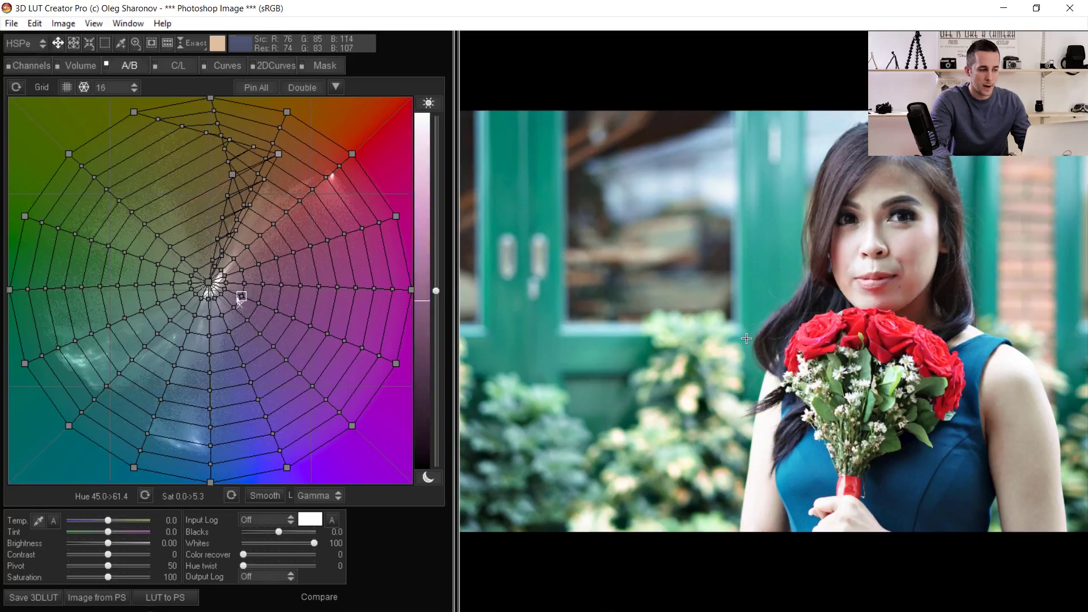
click(16, 88)
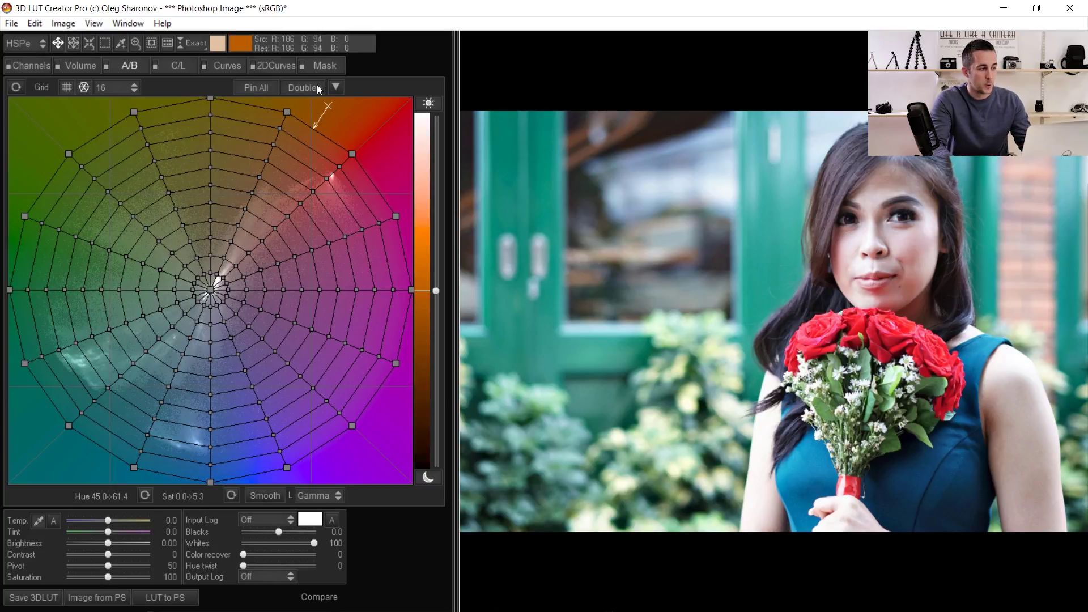
- Reshape the RGB Matrix channel triangle by moving red outward, green toward the centre and blue toward cyan, and compare the portrait with its original
click(26, 67)
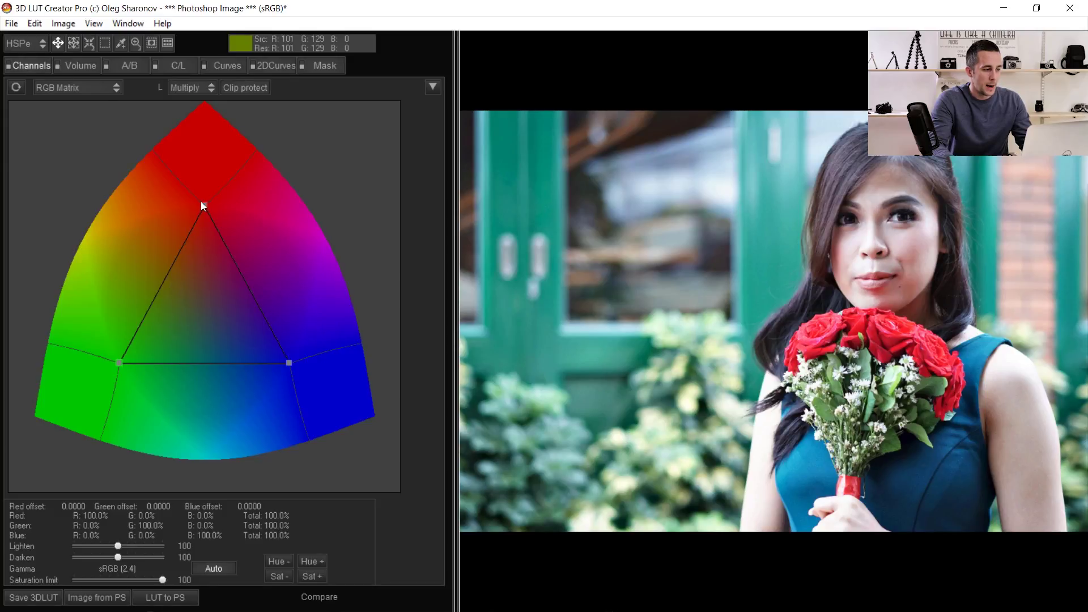
drag(204, 205, 223, 182)
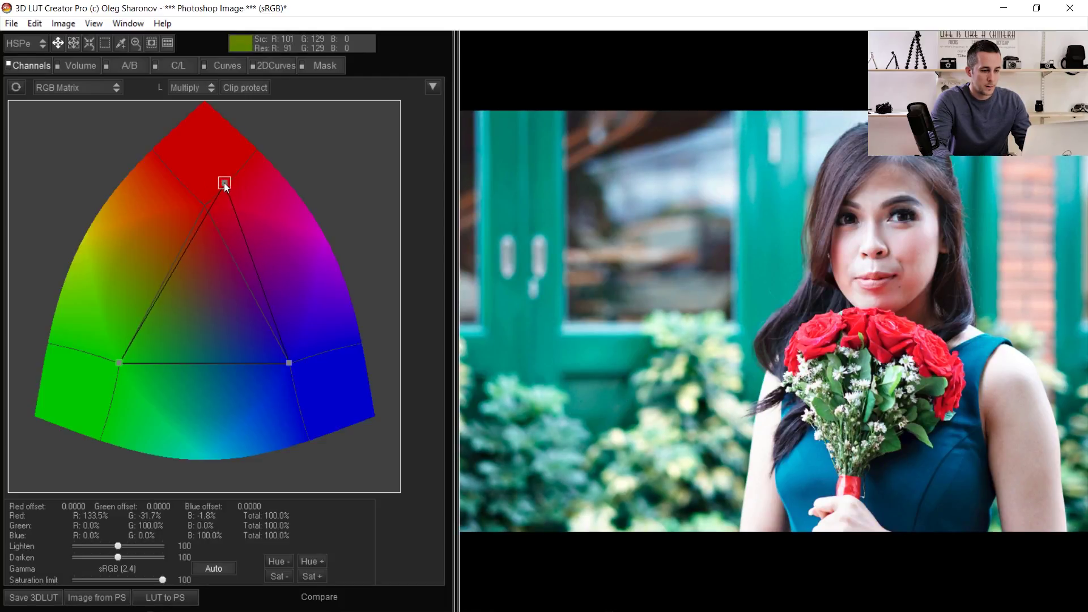
drag(117, 362, 177, 333)
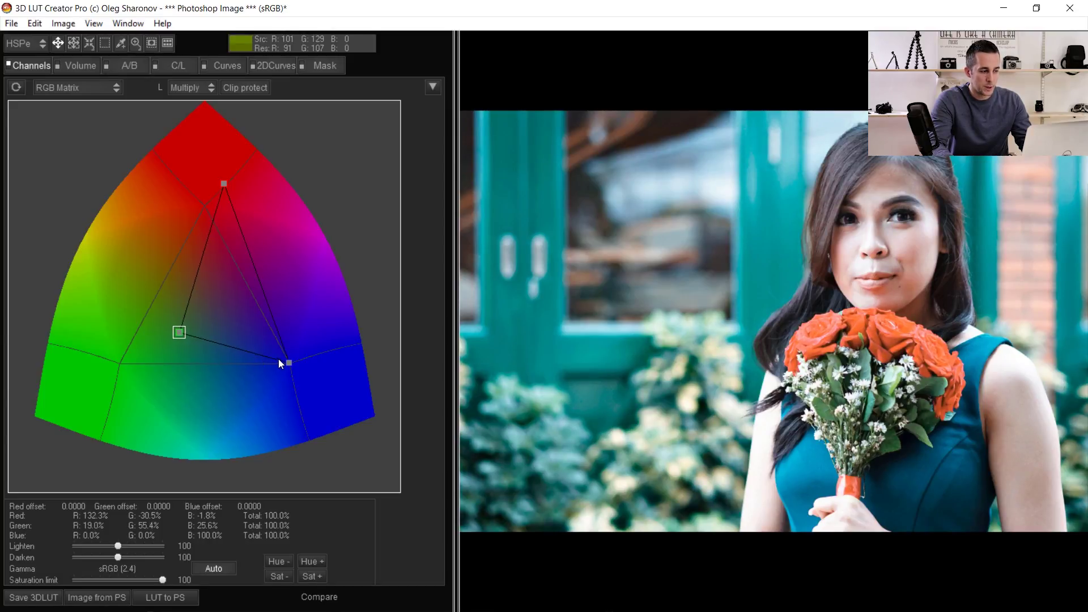
drag(288, 363, 208, 404)
mouse_move(224, 184)
mouse_down()
mouse_move(219, 203)
mouse_move(217, 176)
mouse_up()
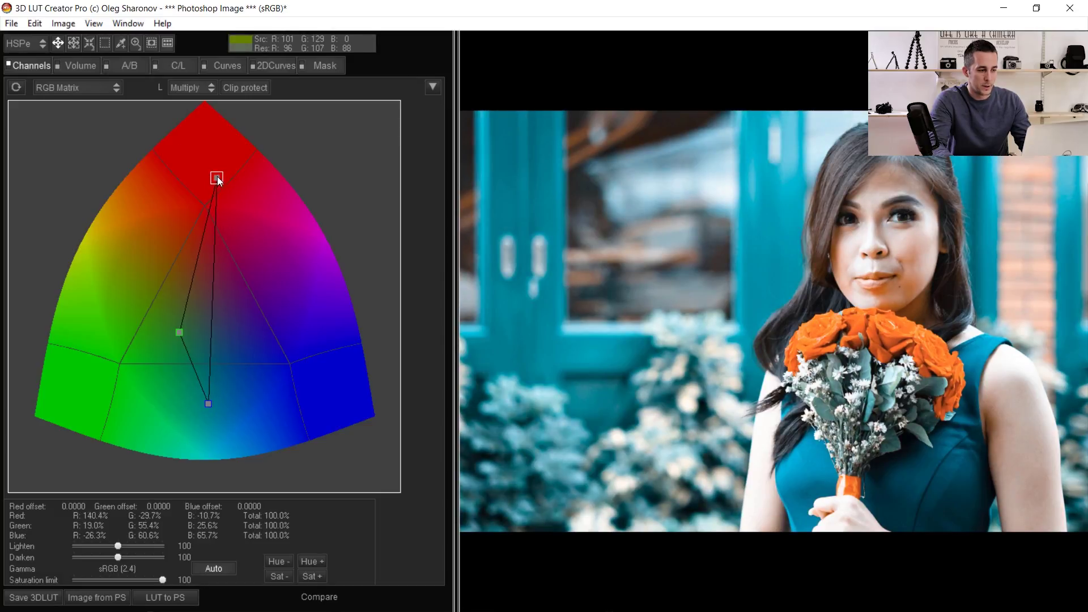
click(746, 279)
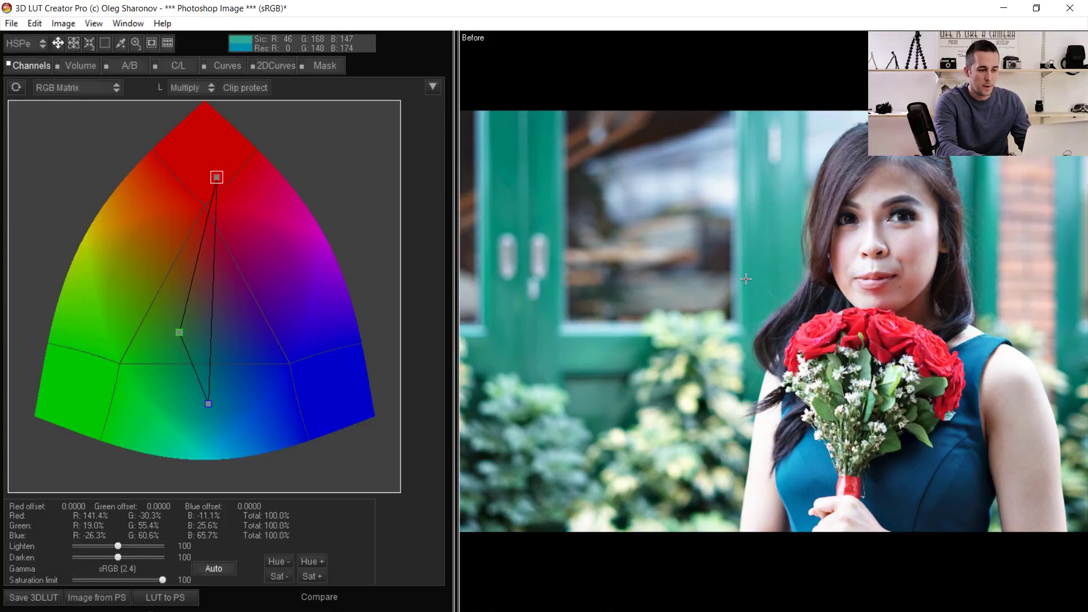
click(746, 278)
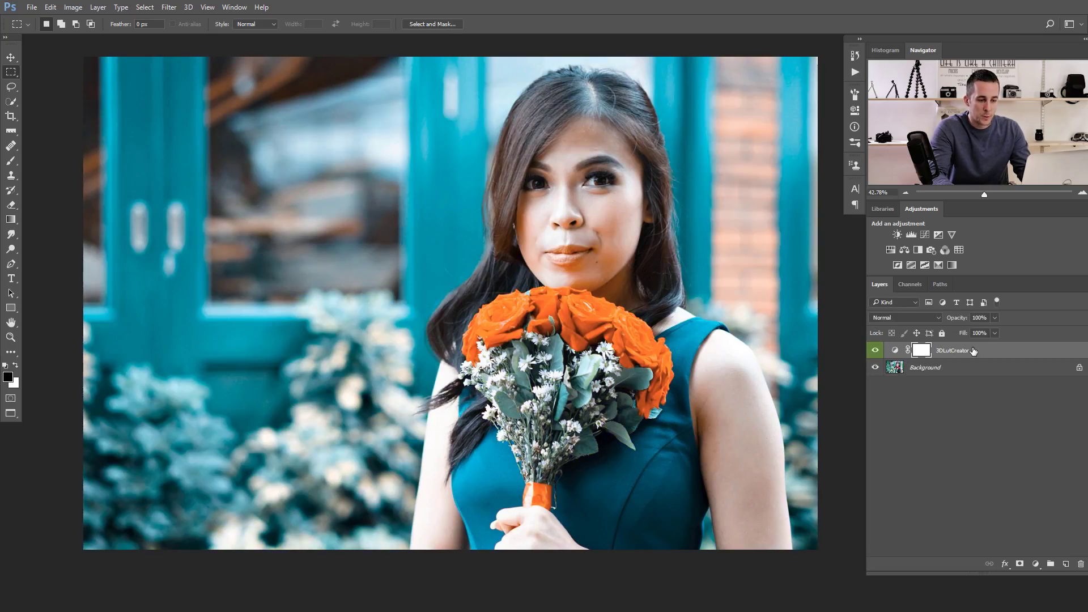
- Compare the portrait with and without the 3DLutCreator layer by switching that layer's visibility
click(875, 350)
click(875, 350)
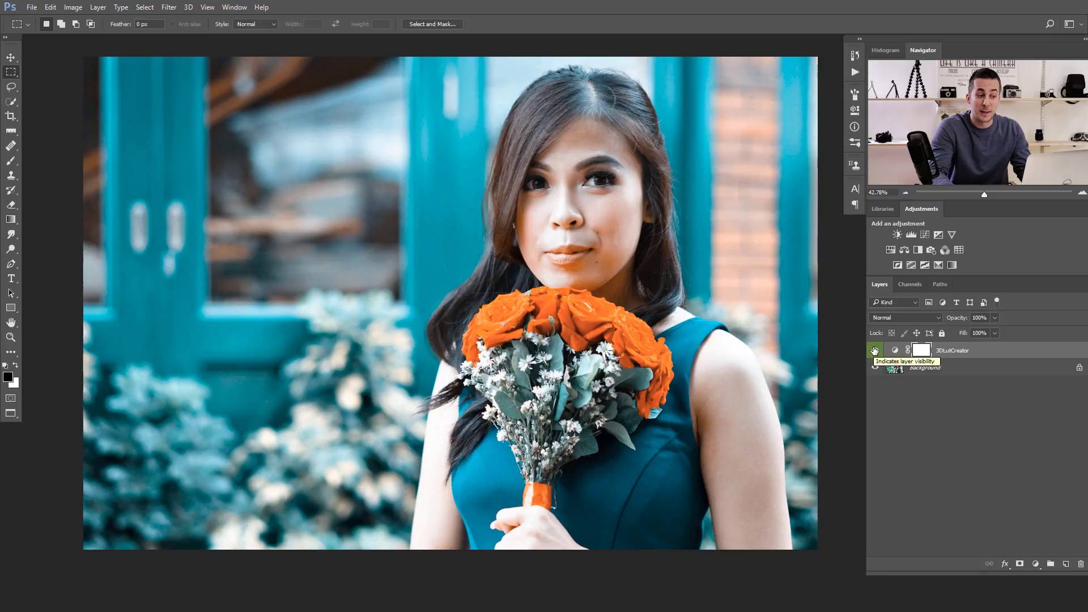
click(875, 350)
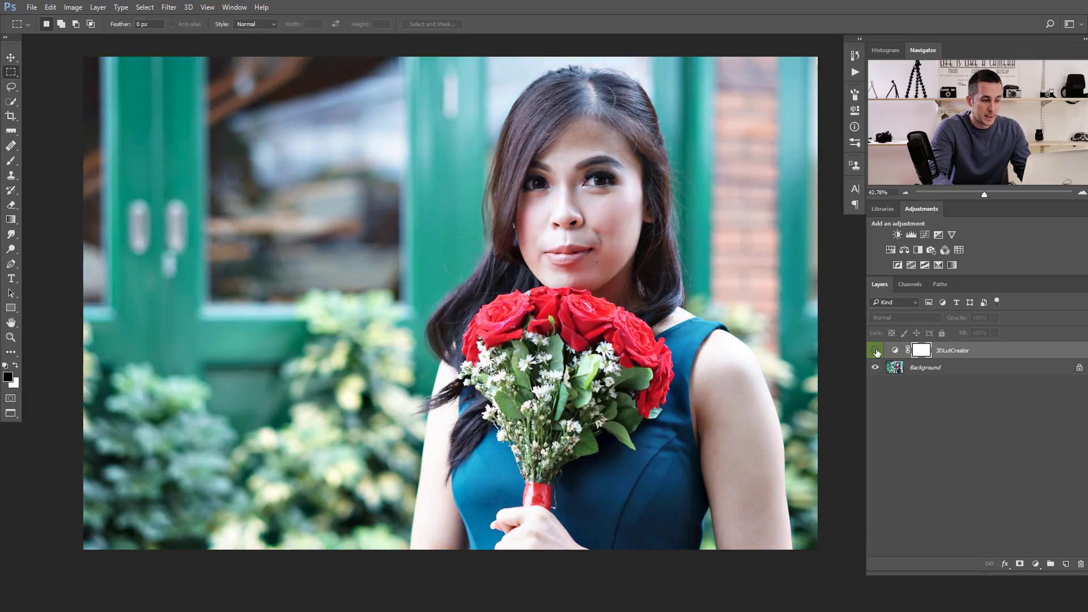
click(875, 351)
click(875, 351)
click(875, 350)
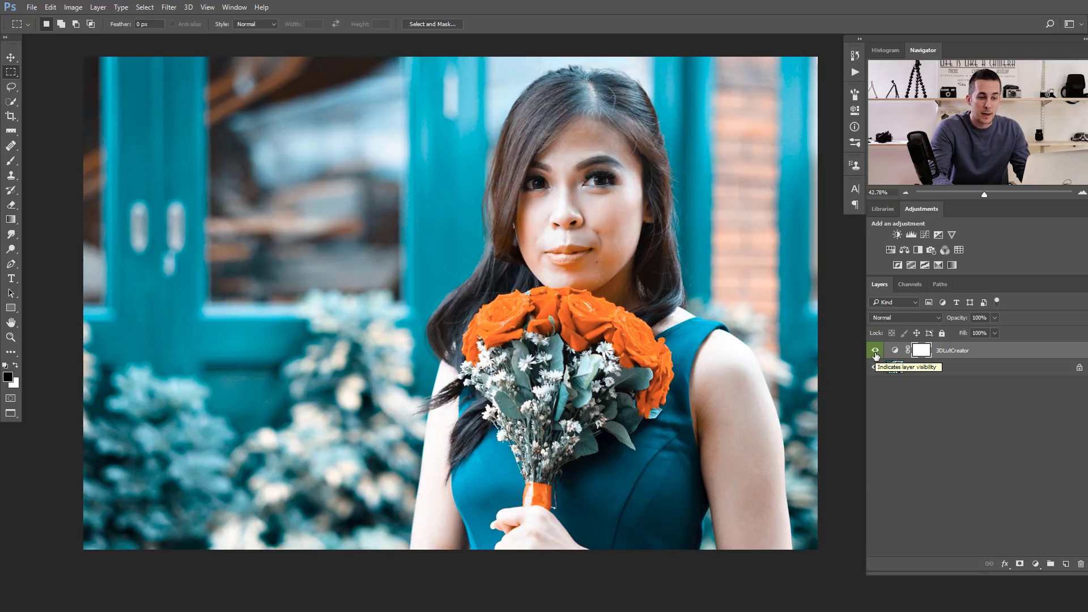
- Duplicate the Background layer and place the copy above the 3DLutCreator layer
click(875, 350)
click(939, 370)
key(ctrl+j)
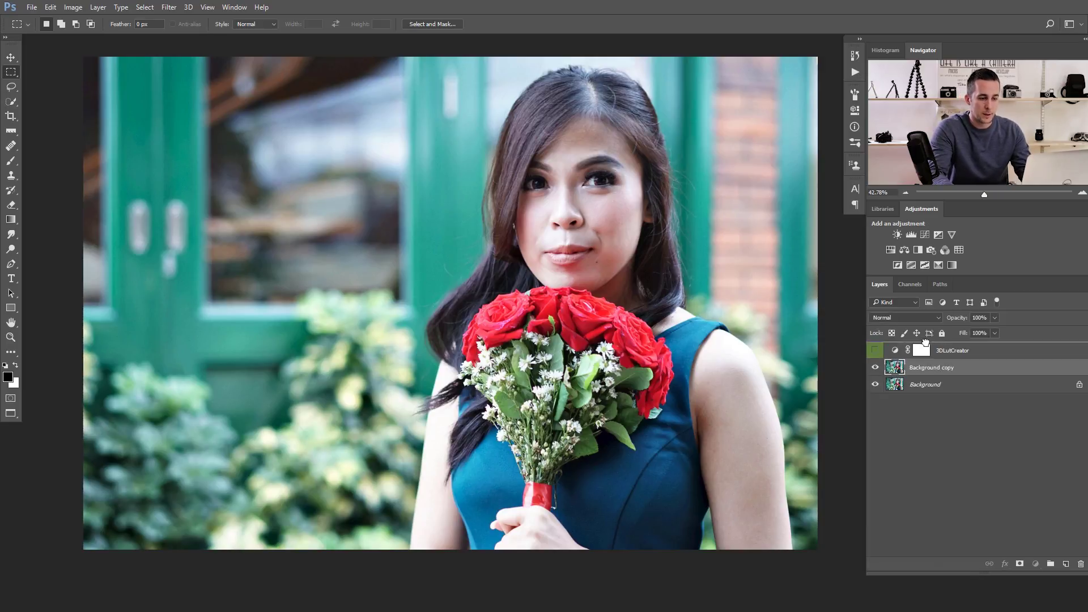
key(ctrl+bracketright)
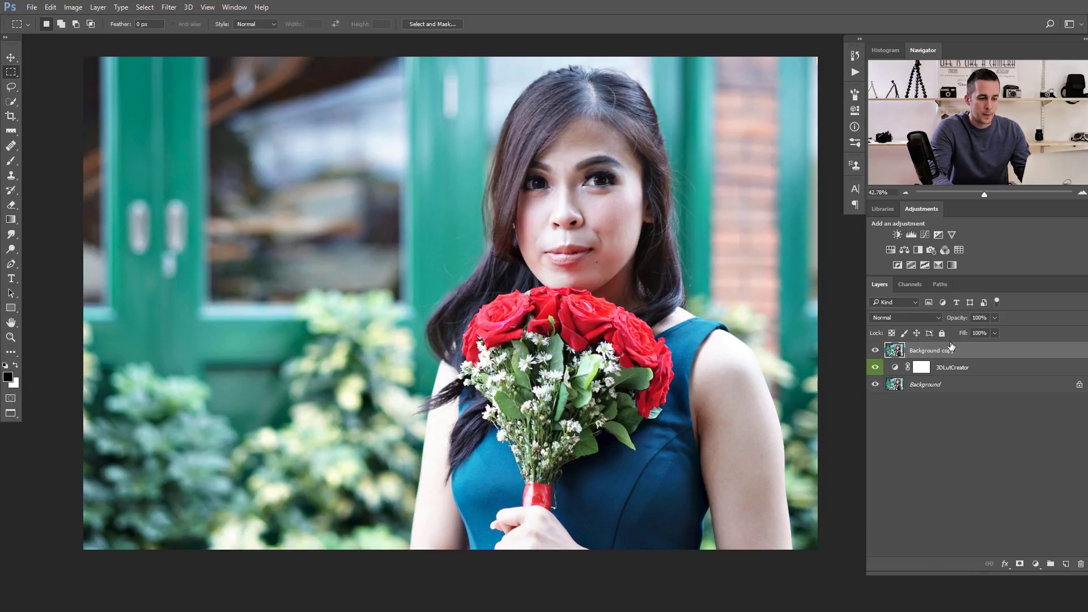
- Try a Hue/Saturation adjustment layer with Hue +20 above the portrait copy, and delete it
click(1036, 564)
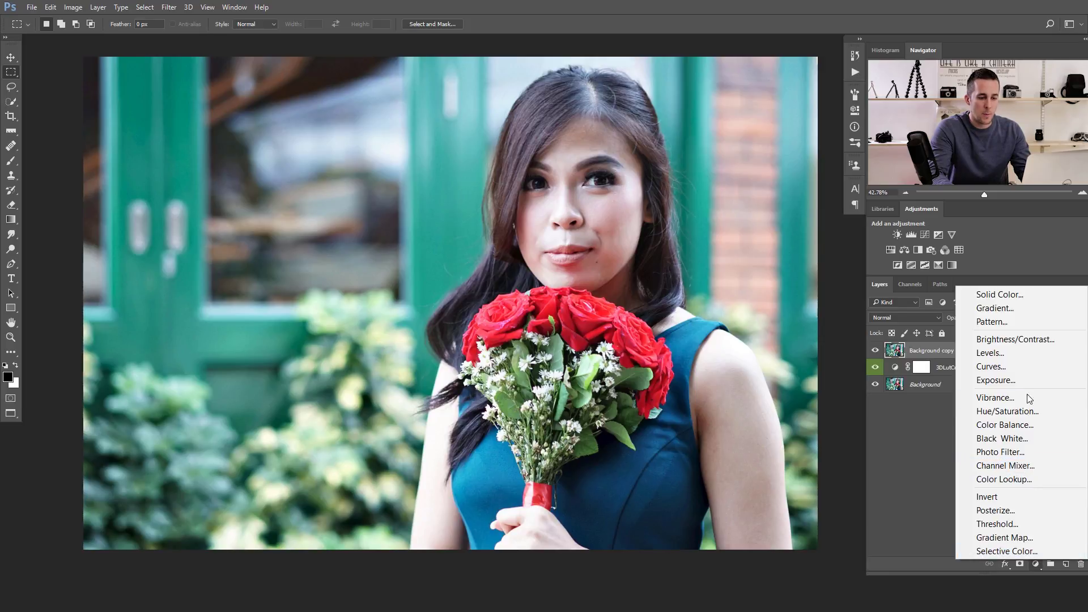
click(1023, 408)
mouse_move(739, 170)
mouse_down()
mouse_move(767, 167)
mouse_move(719, 174)
mouse_move(758, 167)
mouse_up()
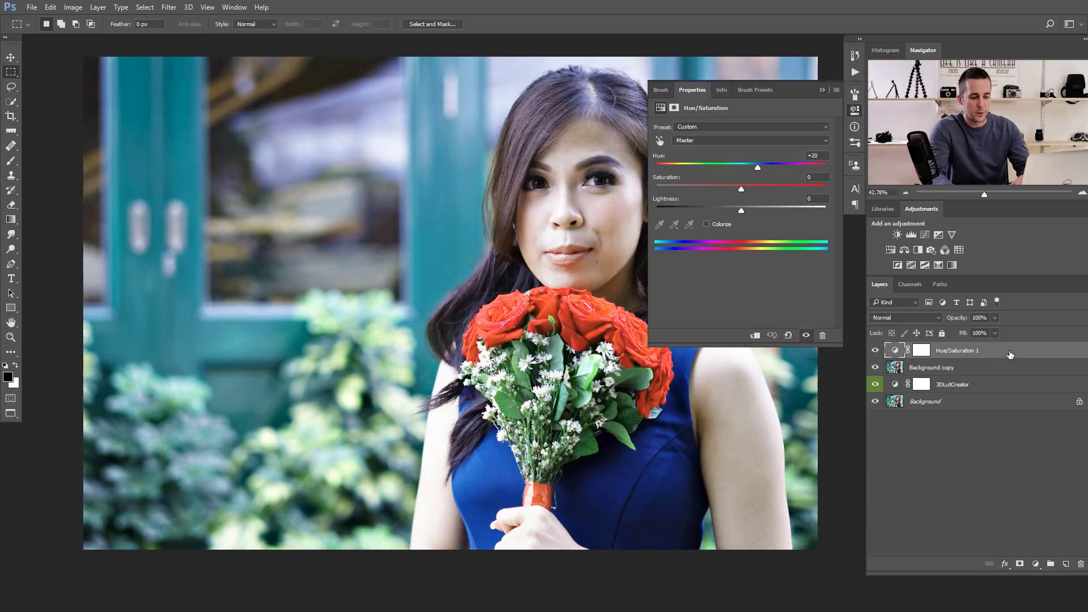
key(Delete)
click(823, 90)
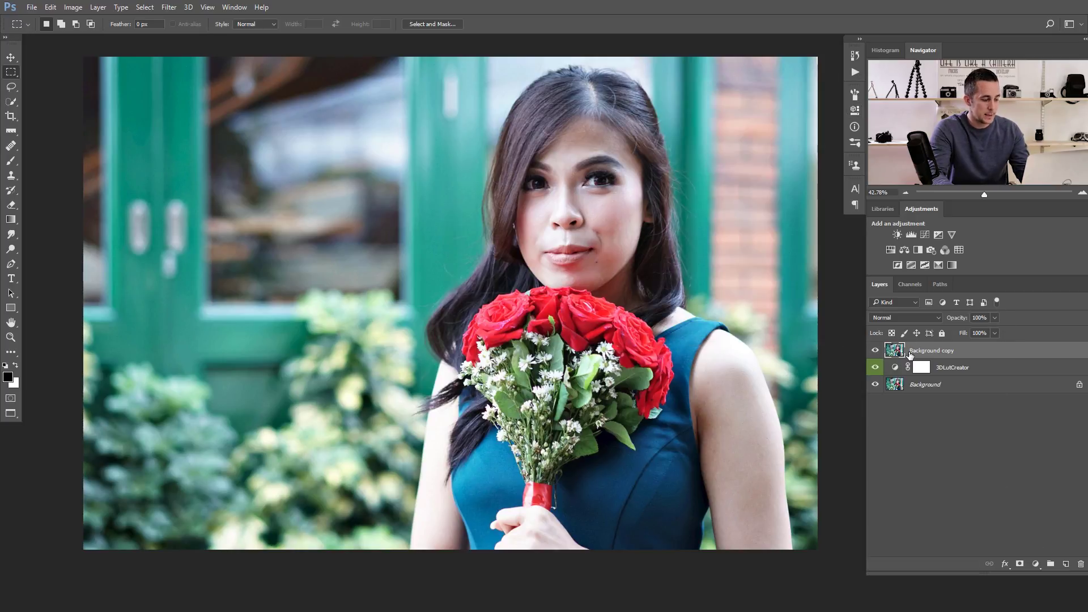
- Open the Background copy in the Camera Raw Filter and set the Camera Calibration Red Primary Hue to +84
click(169, 6)
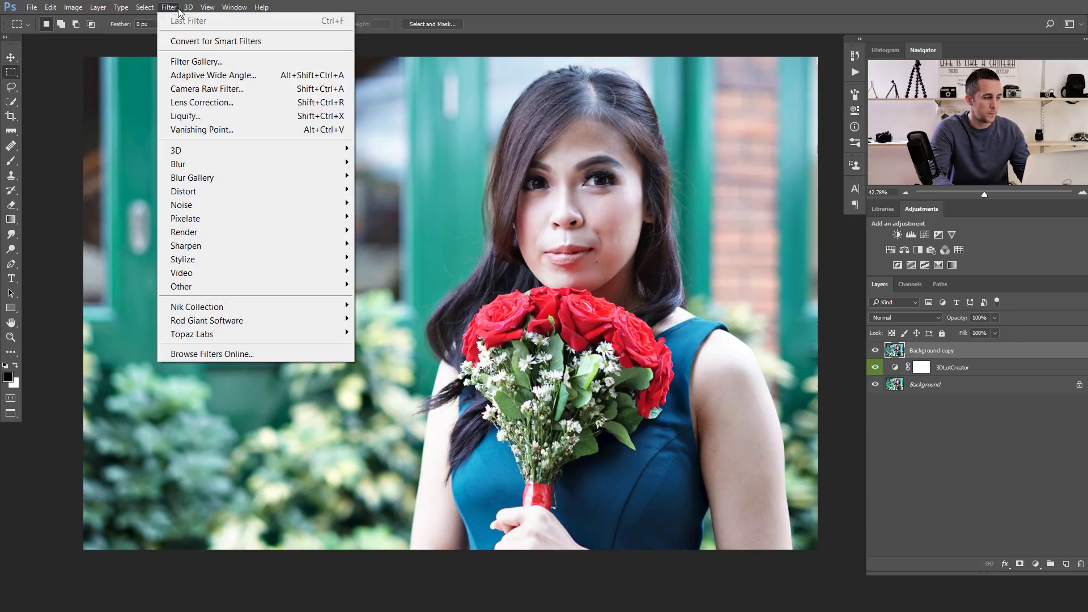
click(179, 91)
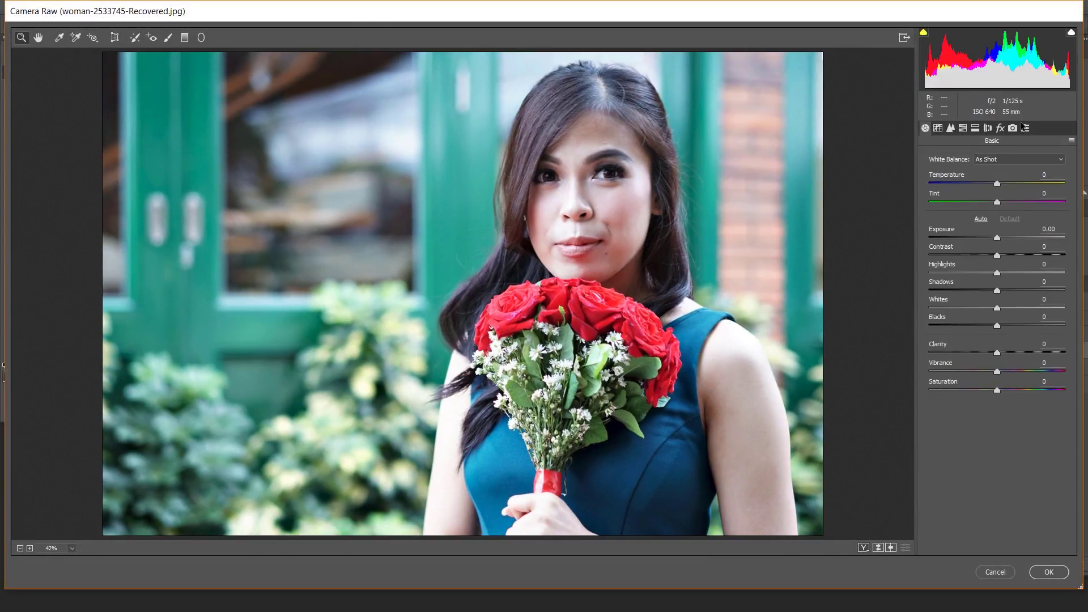
click(1022, 128)
click(1012, 129)
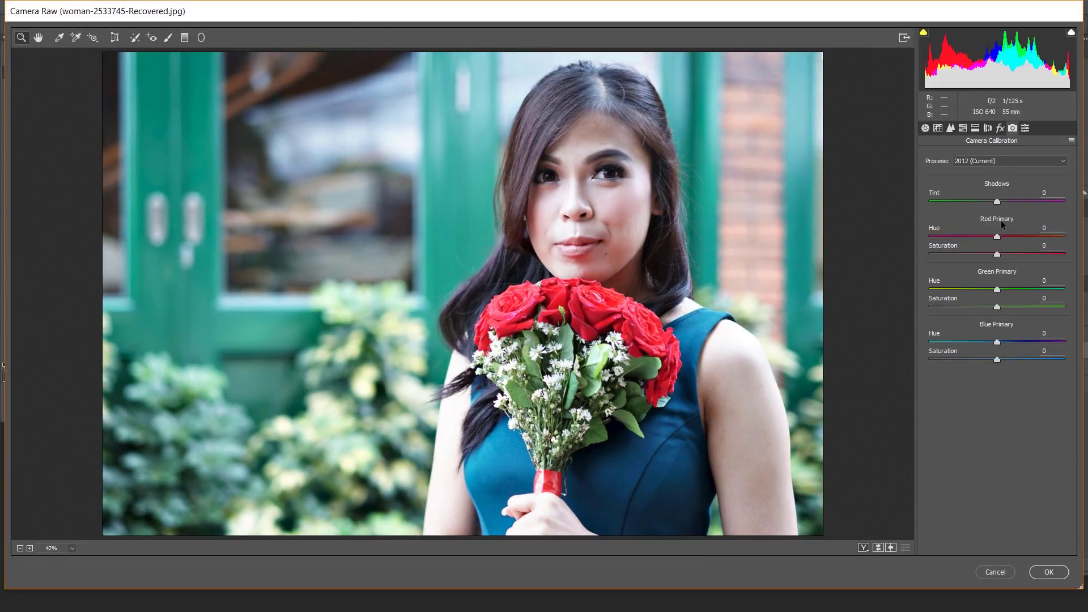
drag(996, 236, 1053, 236)
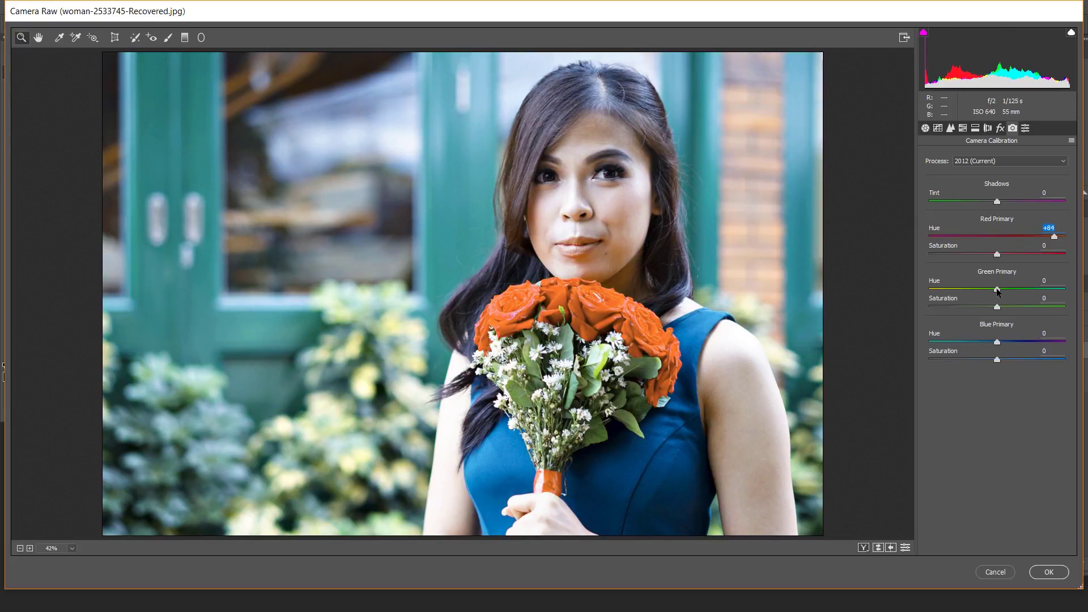
- Set the Green Primary to Hue -54 and Saturation -100, and the Blue Primary to Hue -98 and Saturation +58
drag(997, 307, 930, 306)
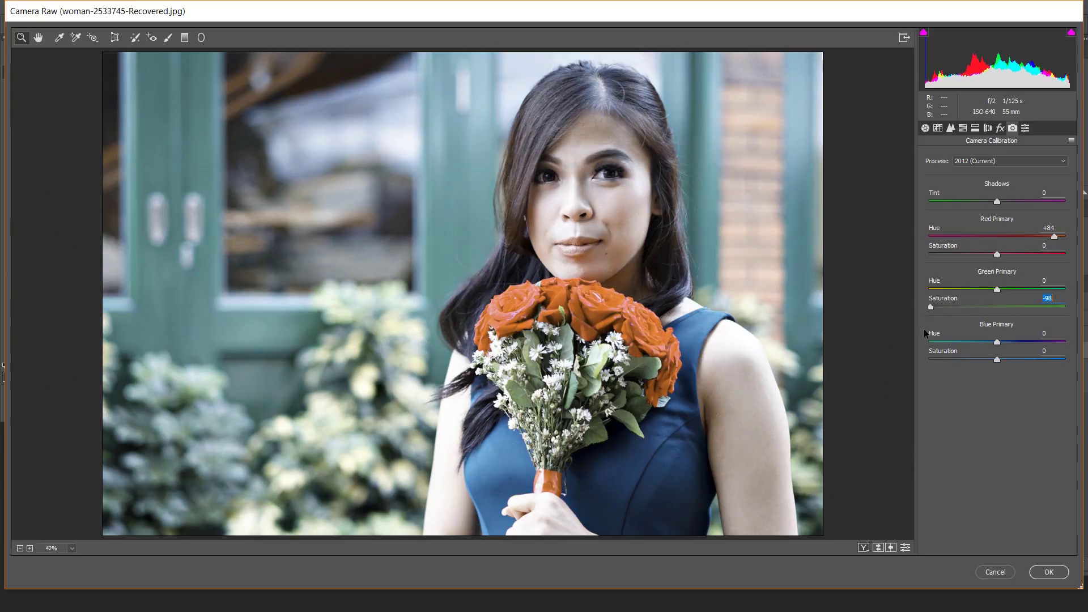
drag(996, 289, 960, 294)
drag(996, 342, 931, 354)
drag(996, 359, 1037, 355)
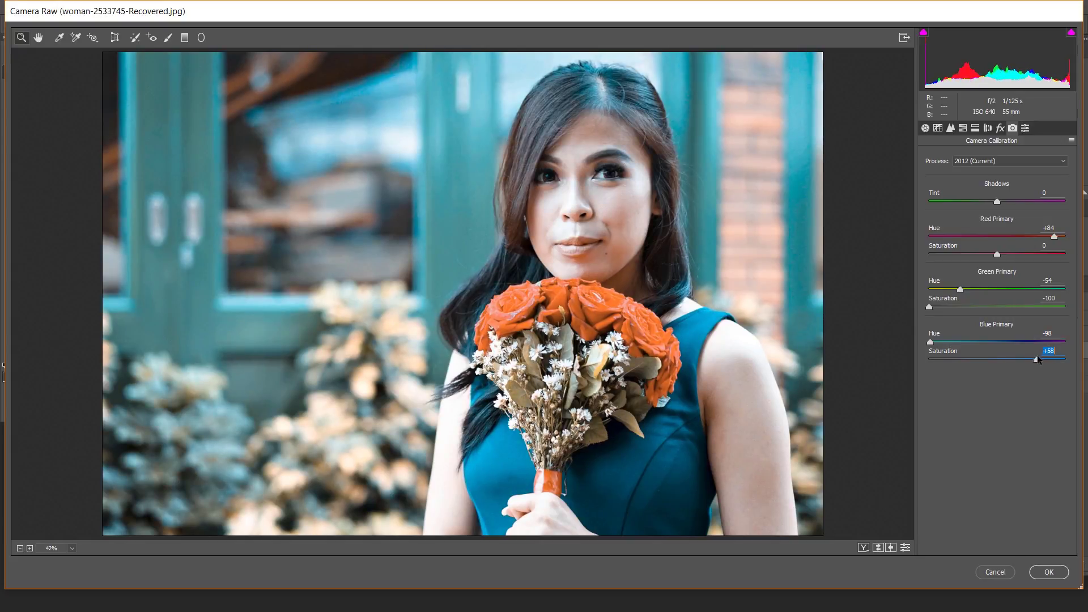
- Shift the Green Primary Hue to a positive value, lower the Blue Primary Hue to its minimum, and apply the Camera Raw filter
drag(960, 289, 1014, 286)
click(929, 306)
drag(932, 343, 928, 342)
click(1048, 572)
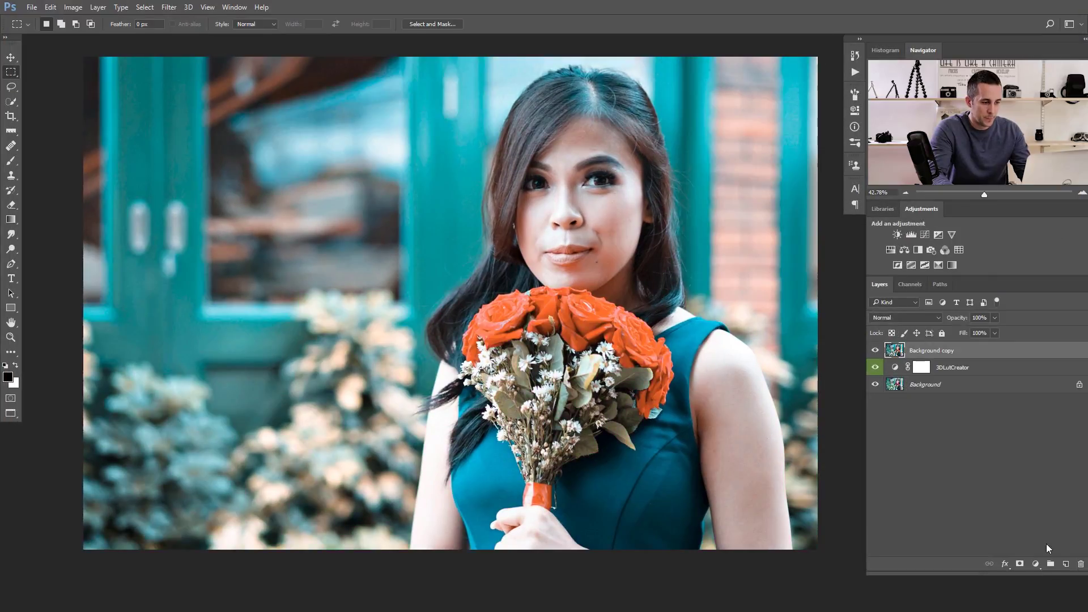
- Compare the Camera Raw copy with the LUT grade beneath it, examining the bouquet's leaves and roses up close
click(875, 352)
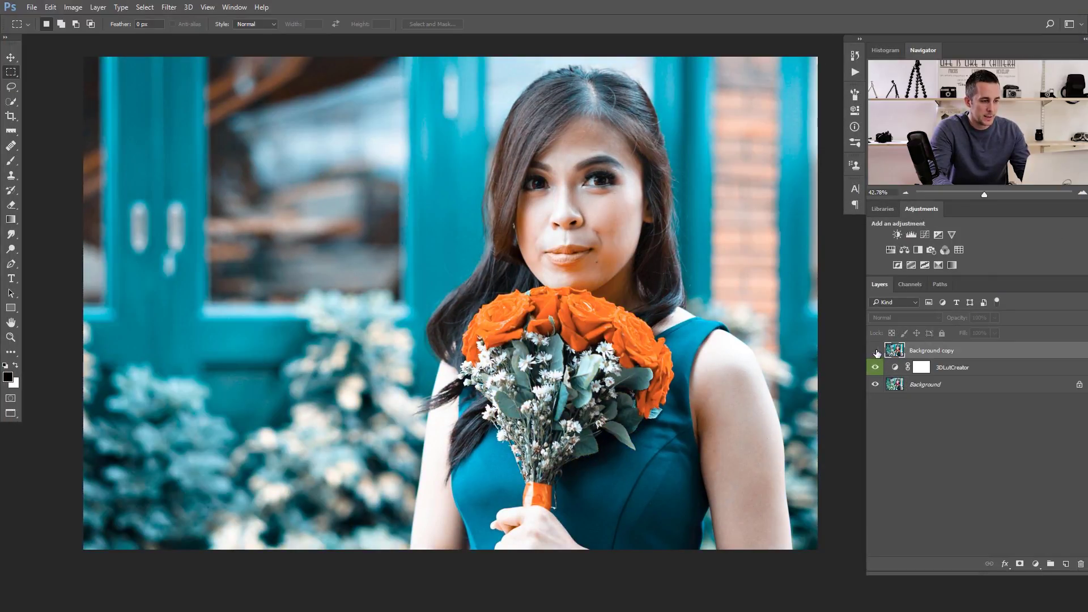
click(875, 352)
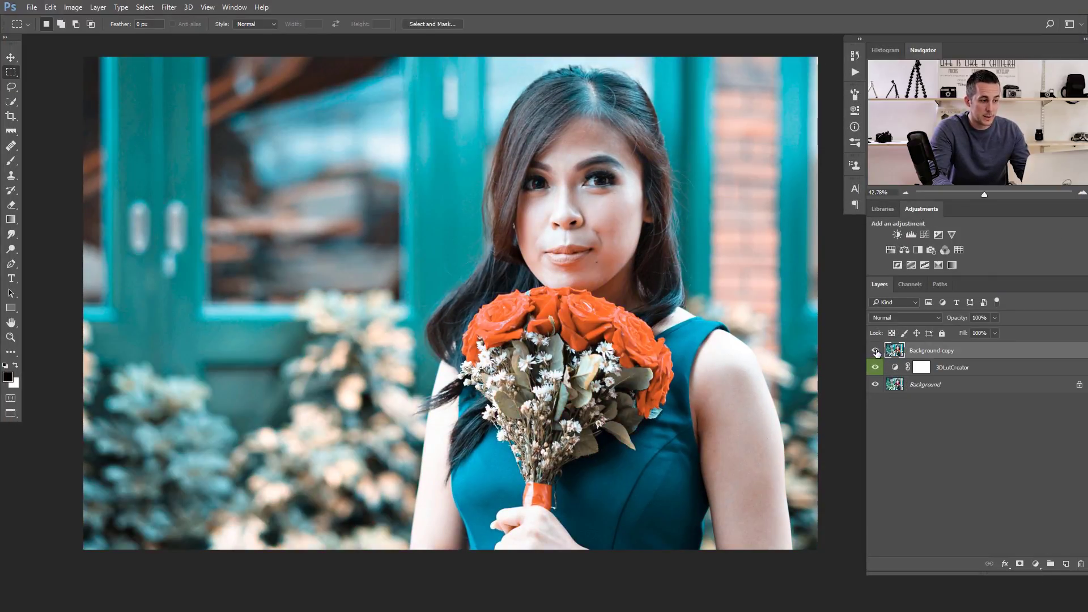
drag(560, 370, 587, 309)
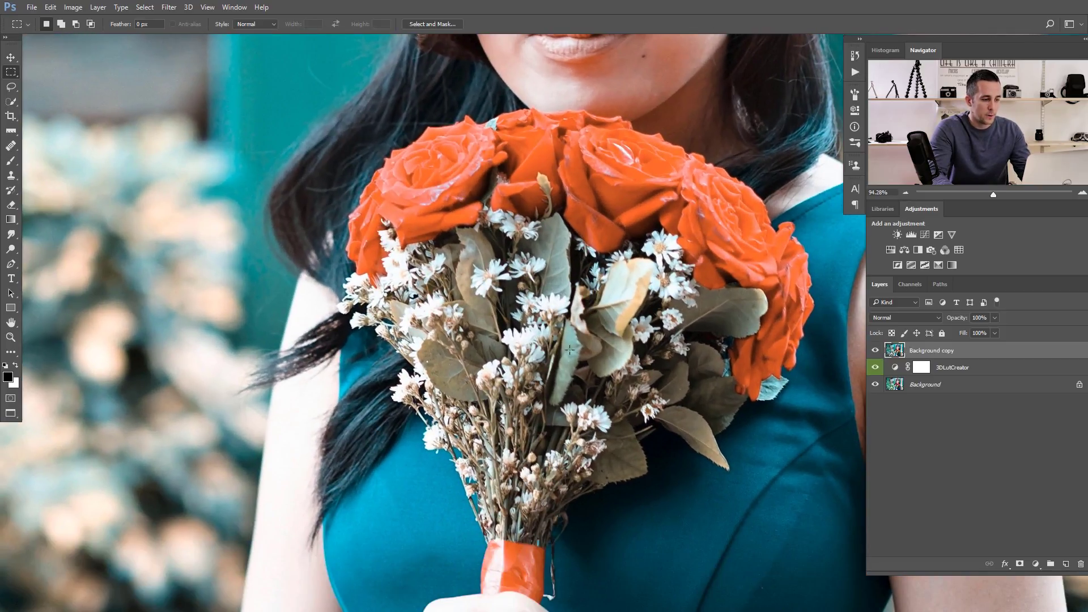
click(876, 351)
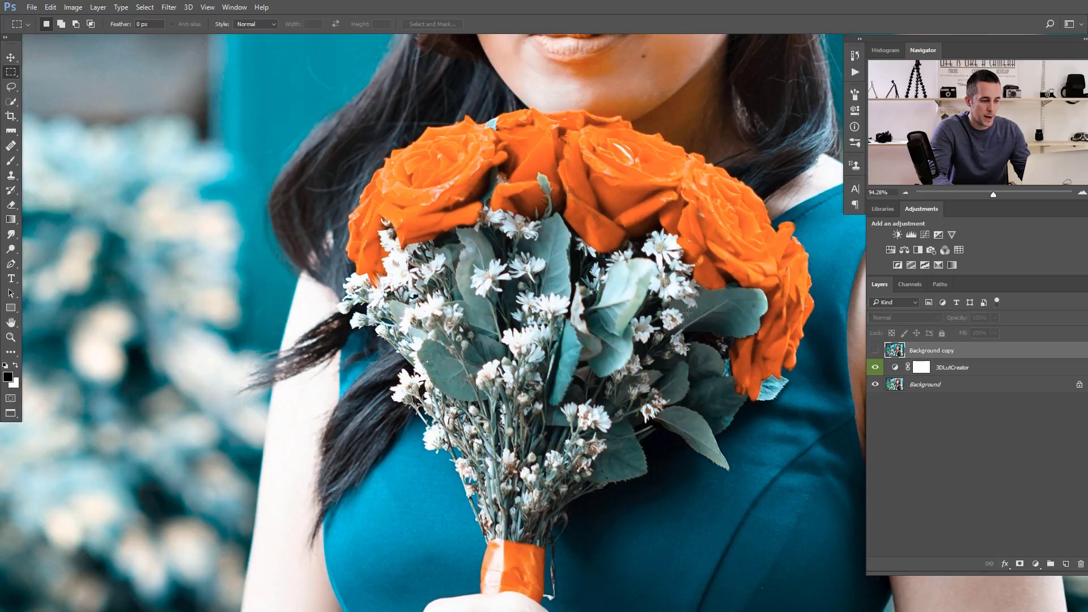
scroll(591, 281, down, 5)
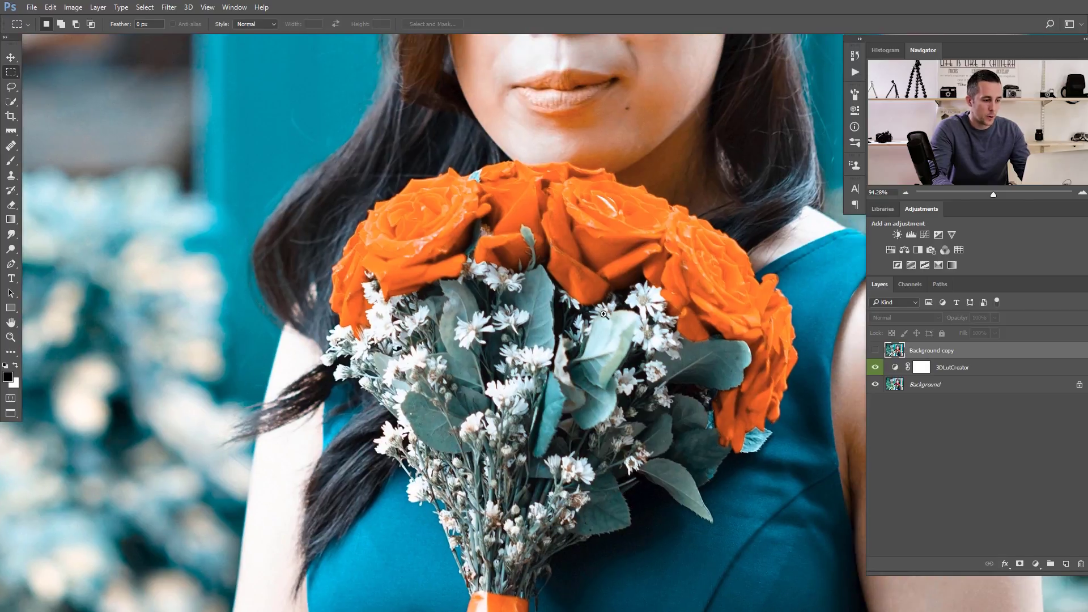
scroll(588, 331, down, 3)
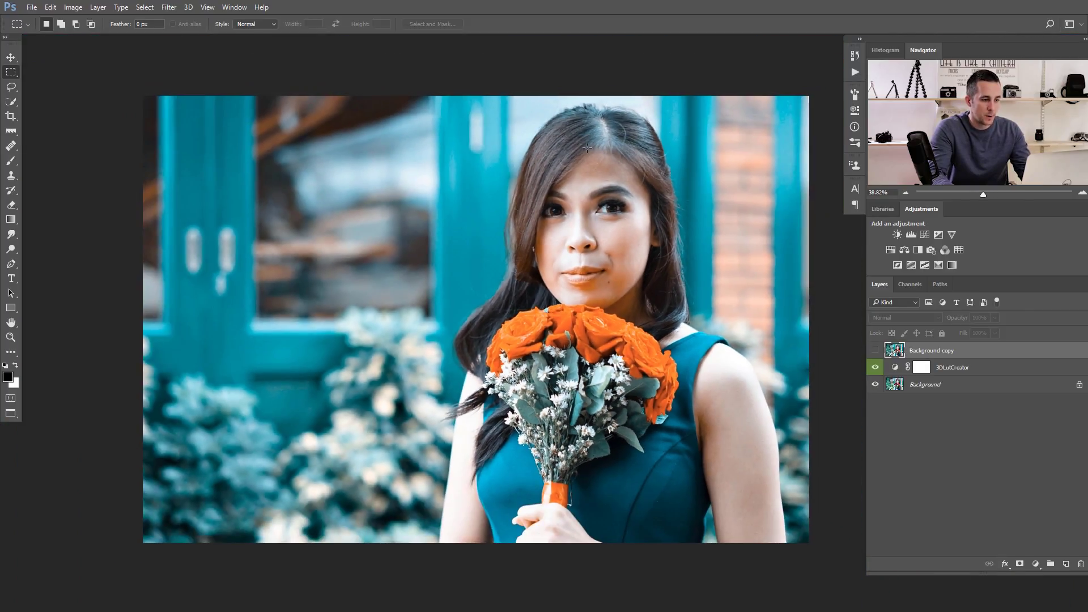
- Compare both grades across the whole portrait by switching the Background copy's visibility, leaving the copy hidden
click(875, 350)
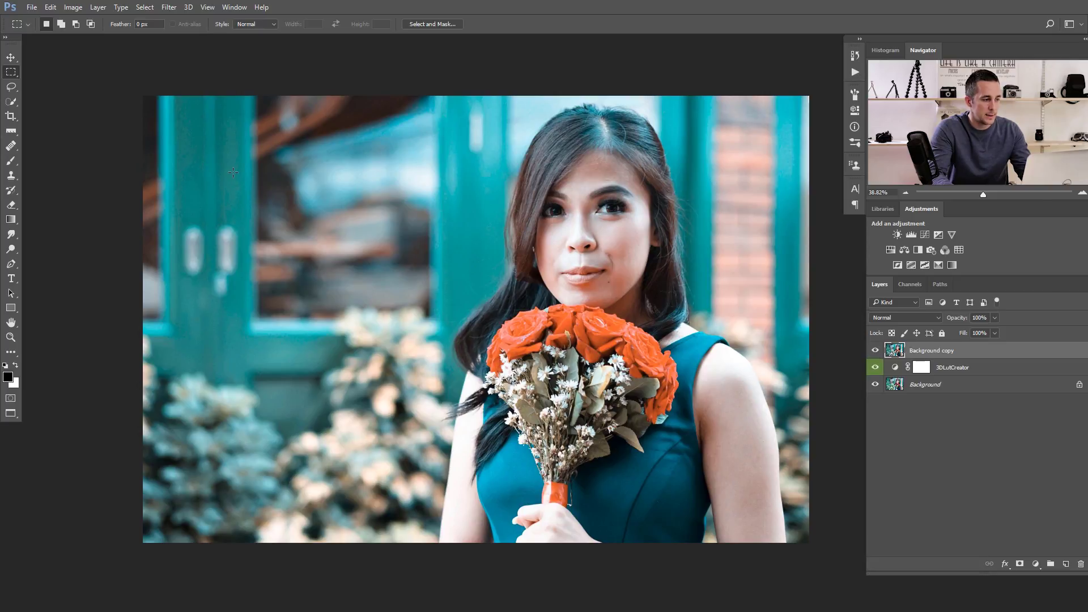
click(875, 352)
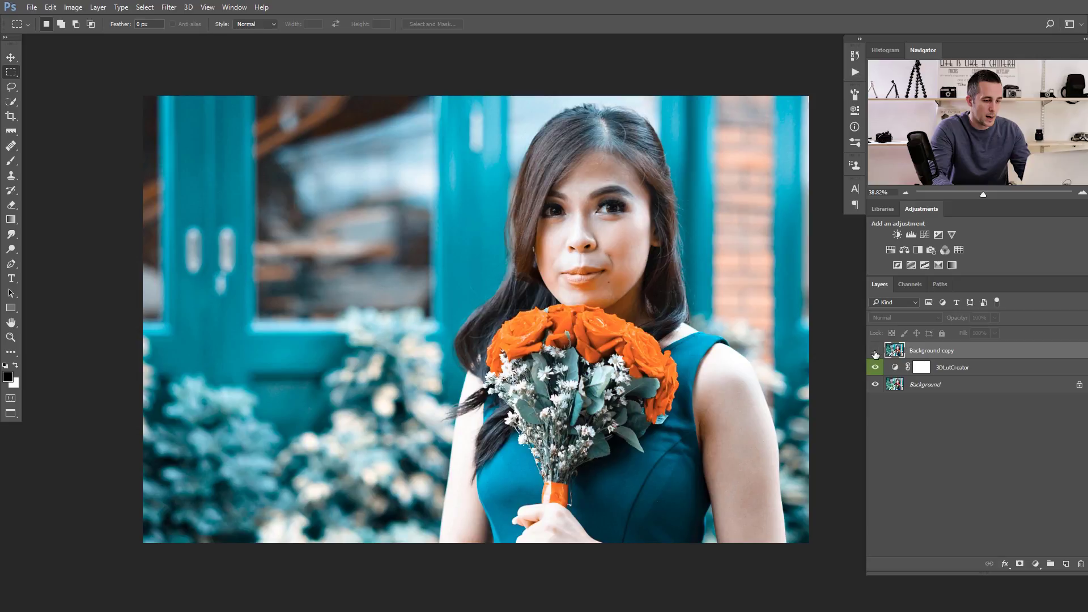
click(876, 352)
click(875, 352)
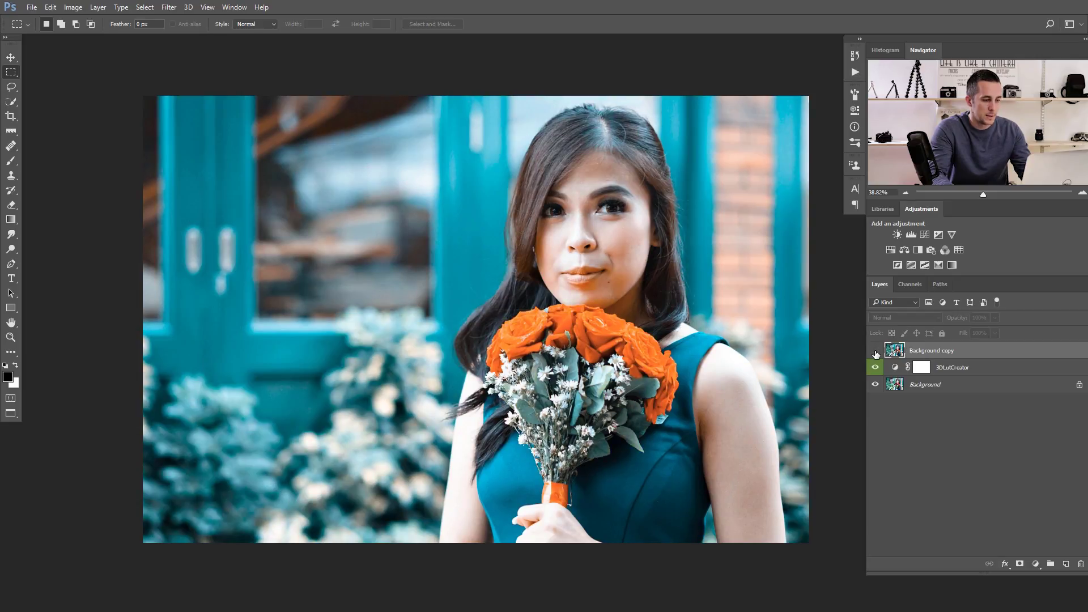
scroll(606, 357, up, 1)
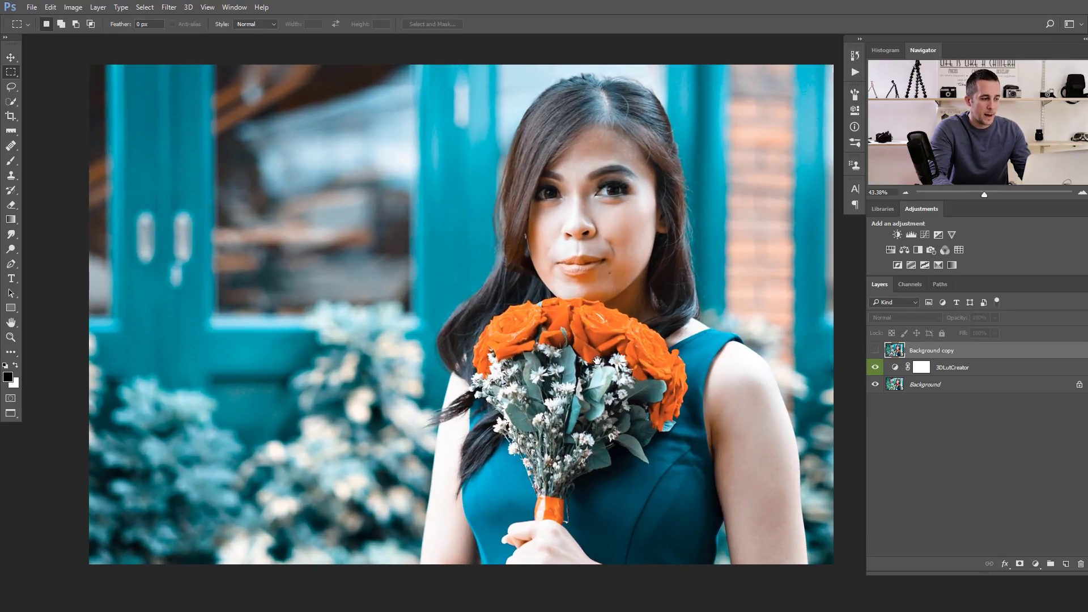
drag(604, 357, 596, 352)
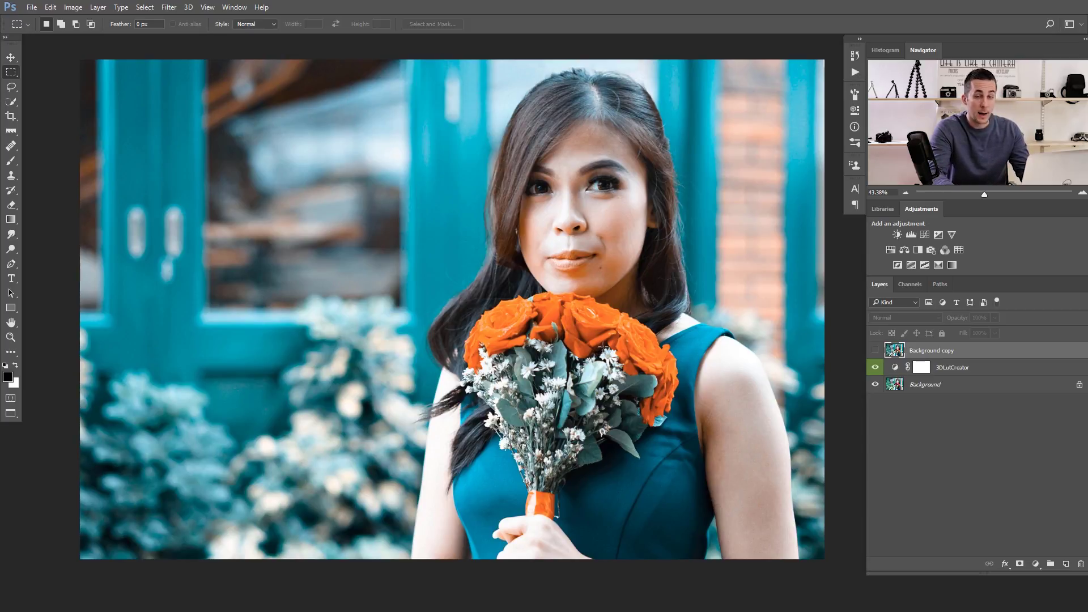
- Bring up the tropical beach illustration and import it from Photoshop into 3D LUT Creator
key(ctrl+Tab)
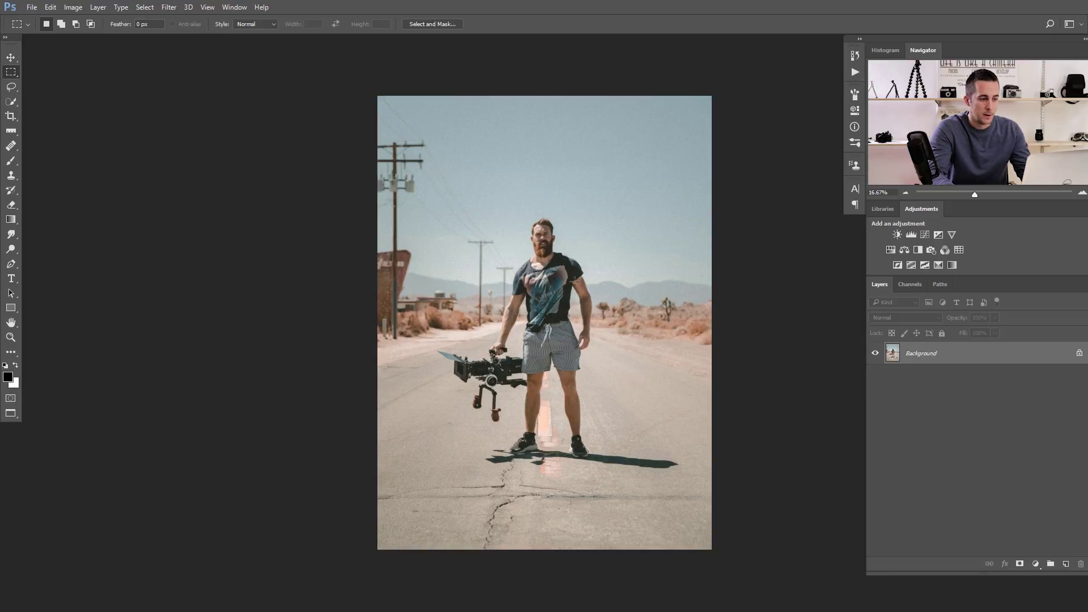
key(ctrl+Tab)
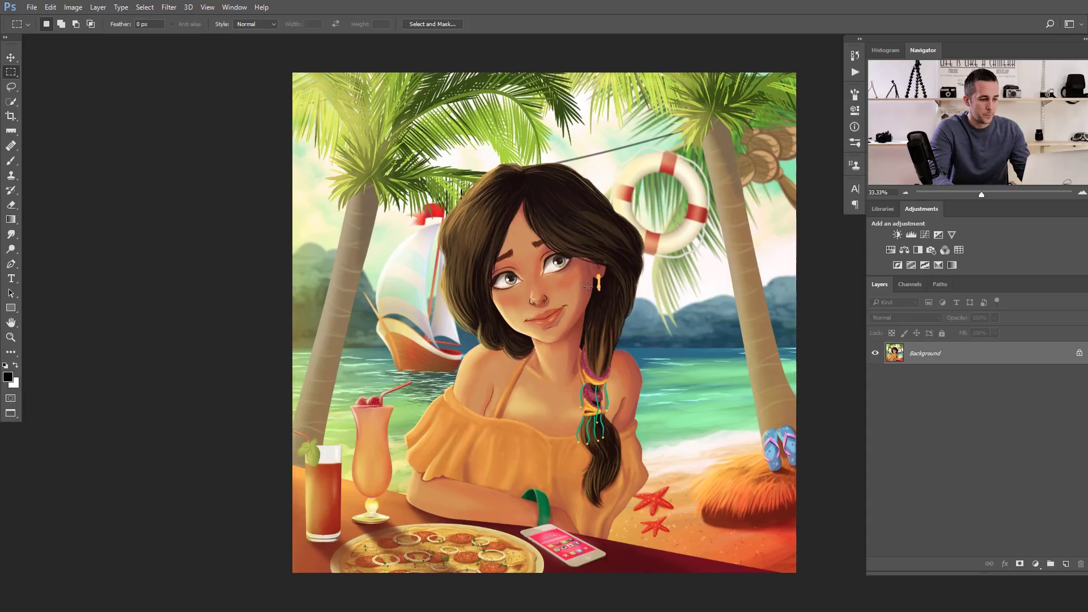
scroll(588, 286, down, 1)
scroll(588, 286, right, 2)
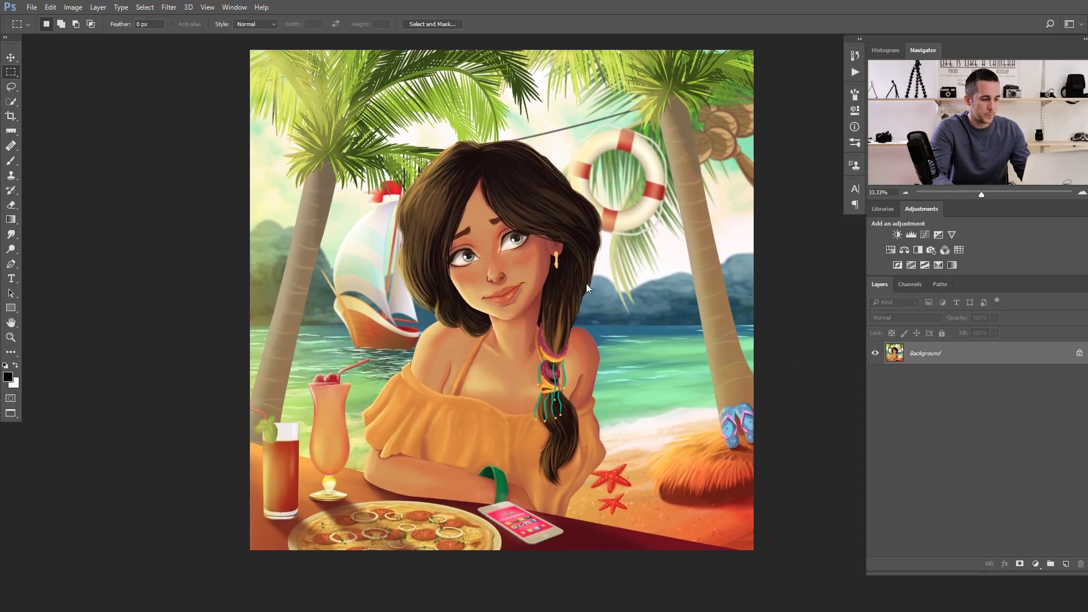
key(alt+Tab)
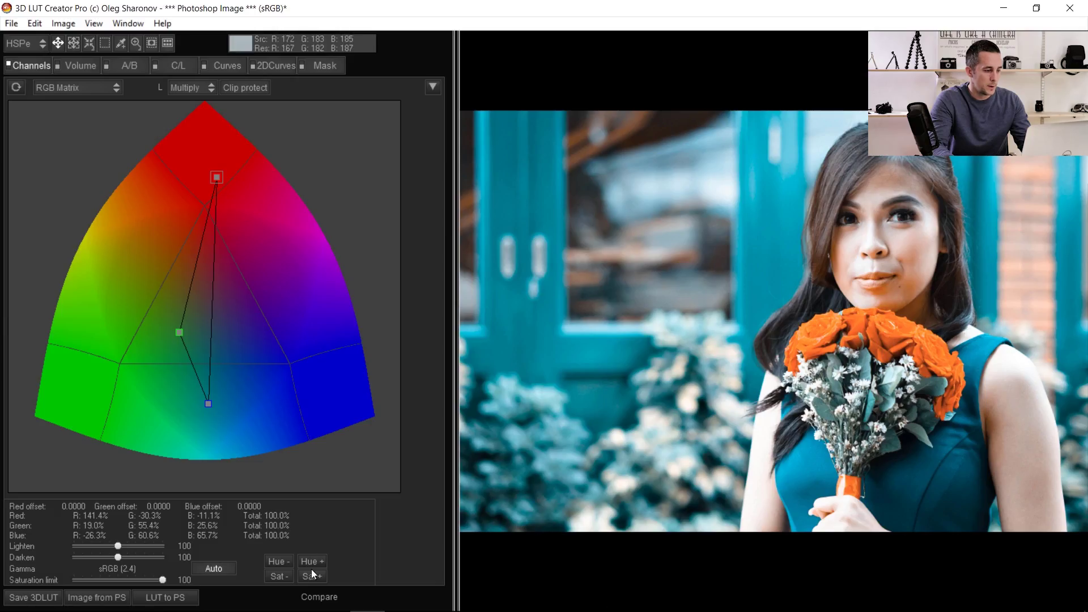
click(113, 596)
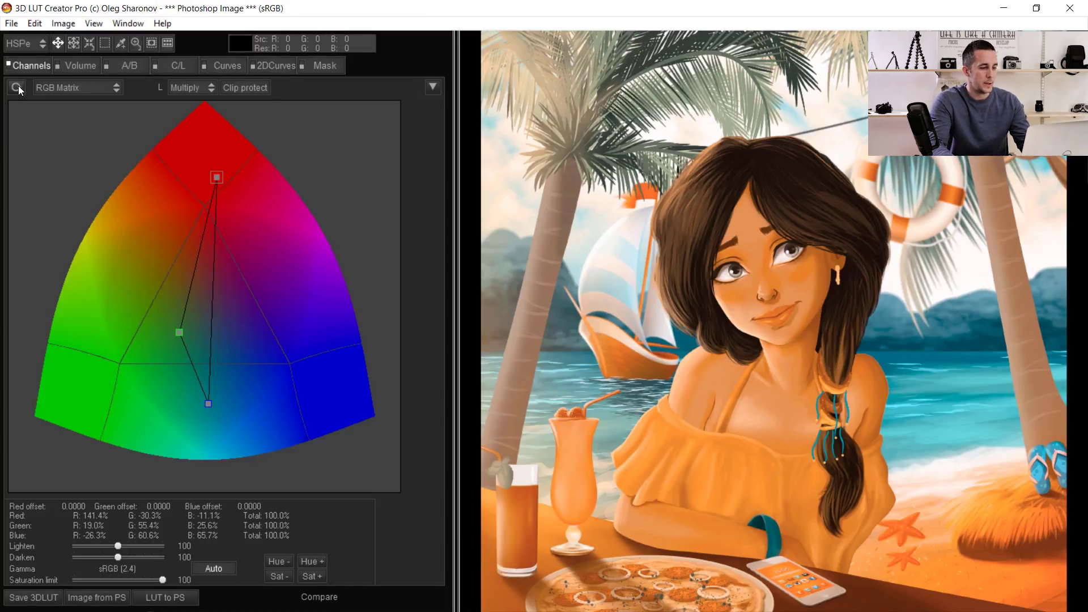
- Compare the channel-mixed beach illustration with its original, and reset the RGB Matrix channel triangle
click(17, 87)
key(ctrl+z)
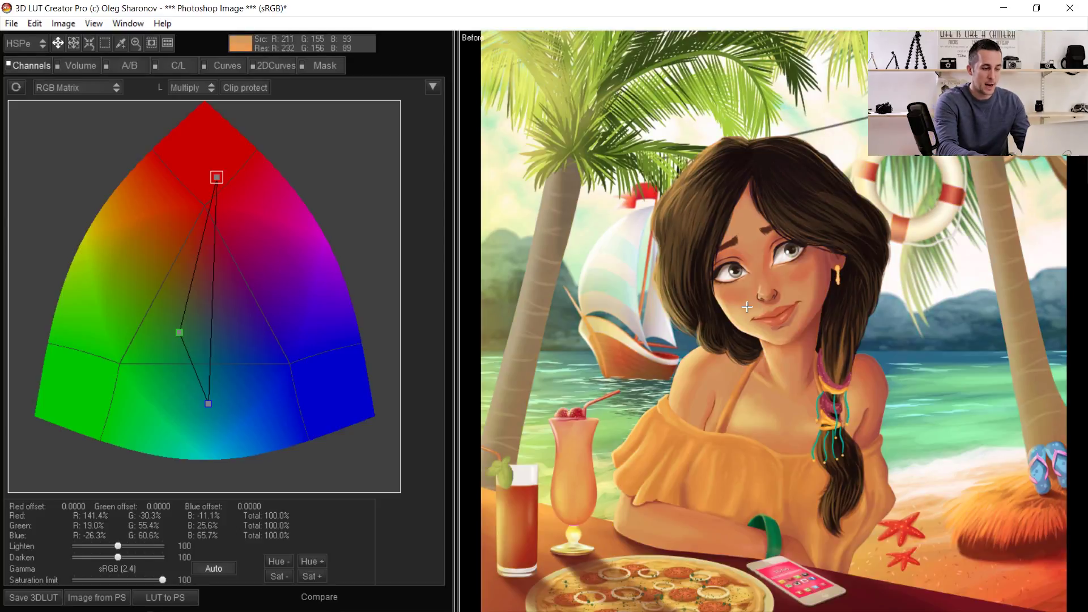
key(space)
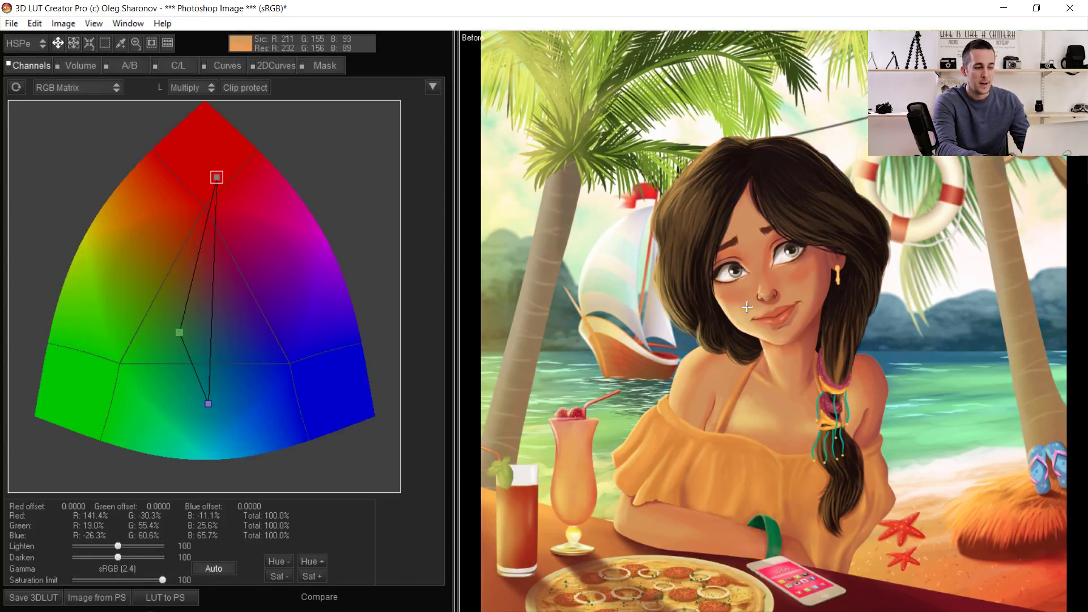
key(space)
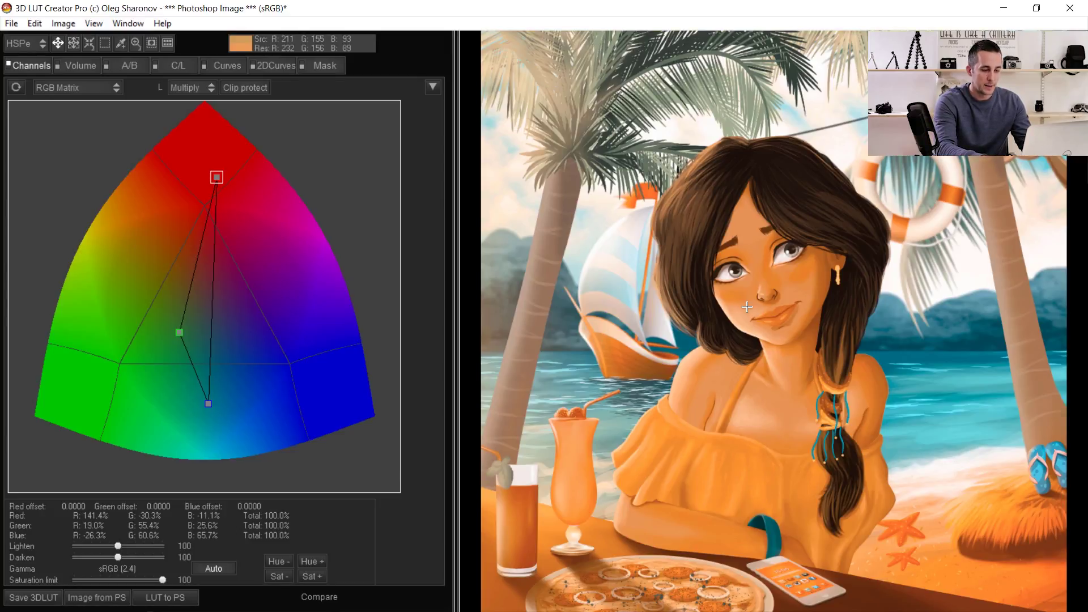
click(747, 307)
double_click(19, 67)
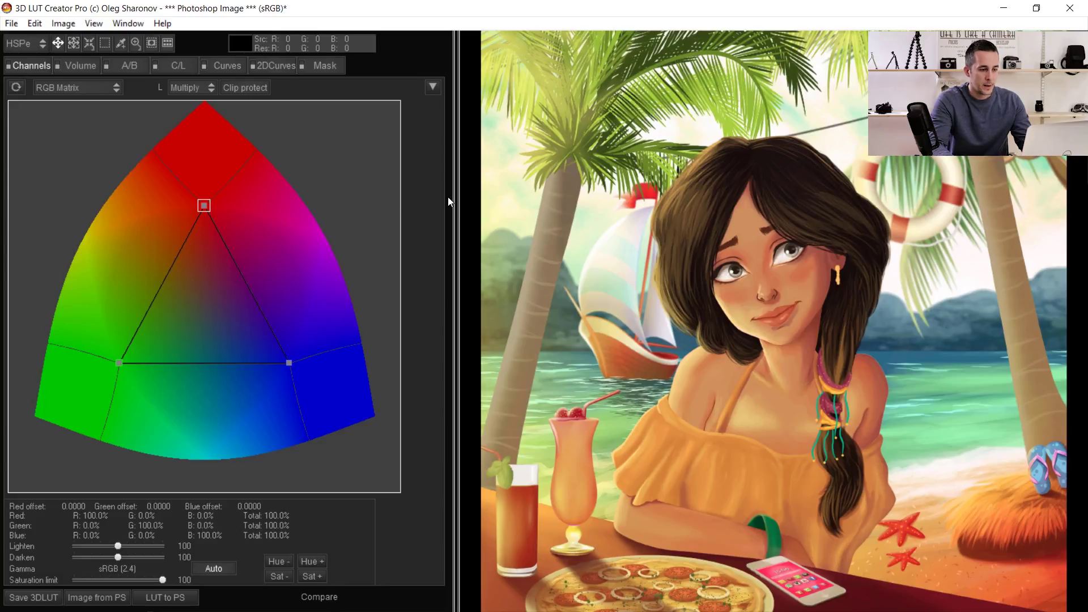
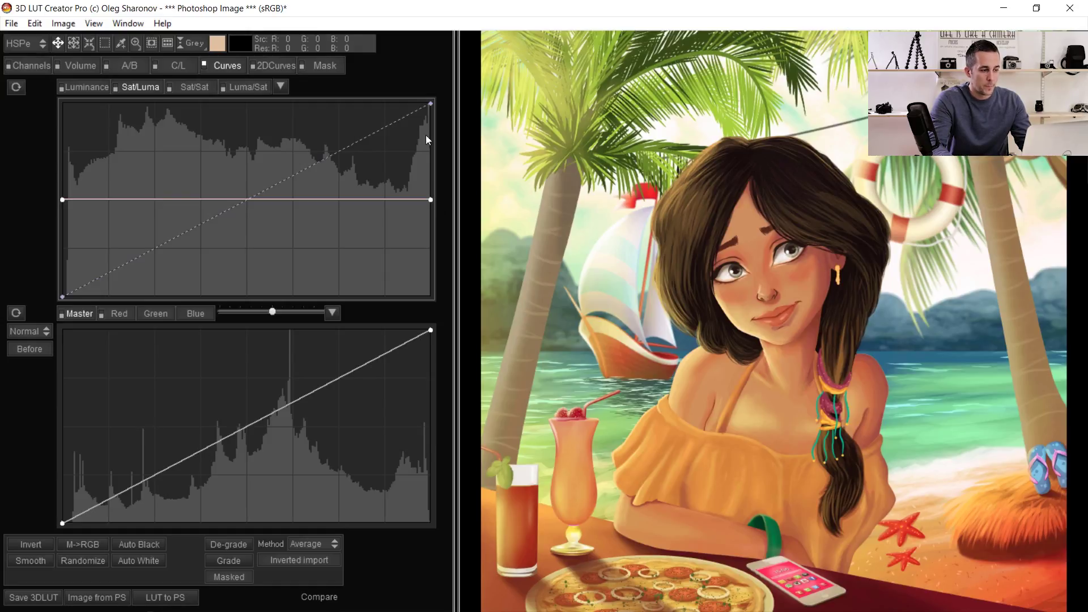
- Lower both ends of the Sat/Luma curve to 0 to desaturate the beach illustration
click(430, 199)
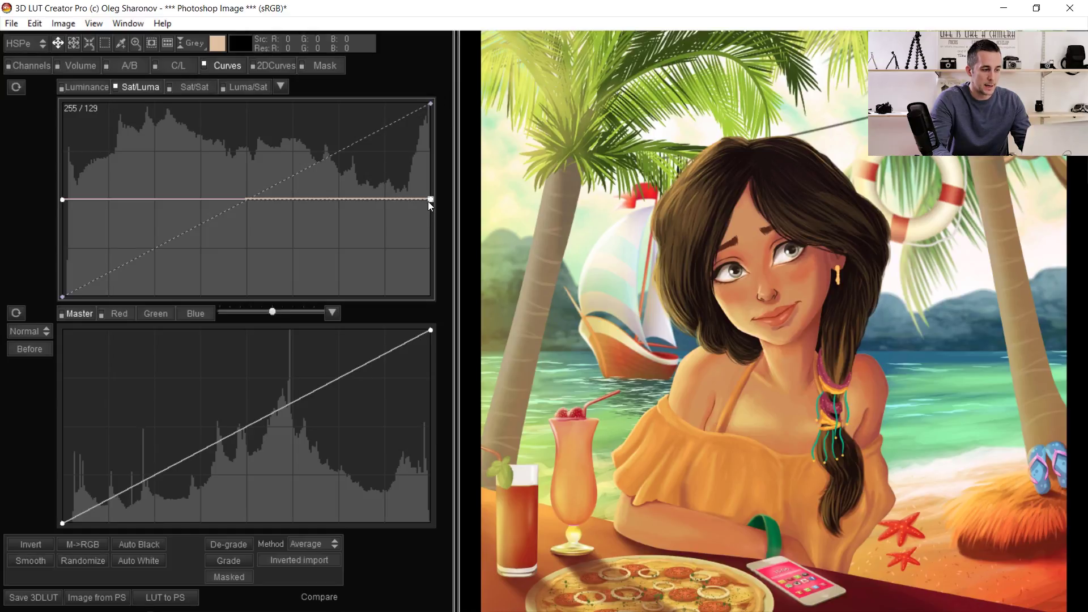
mouse_move(428, 202)
mouse_down()
mouse_move(445, 102)
mouse_move(444, 199)
mouse_up()
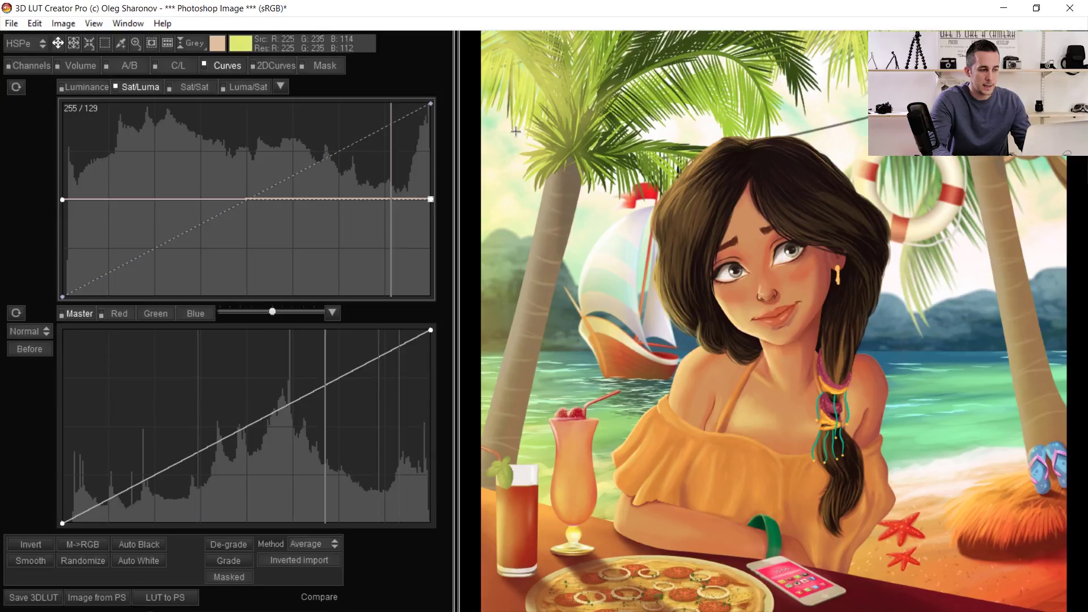
click(433, 198)
mouse_move(432, 198)
mouse_down()
mouse_move(438, 106)
mouse_move(451, 194)
mouse_move(448, 102)
mouse_move(437, 118)
mouse_move(439, 198)
mouse_up()
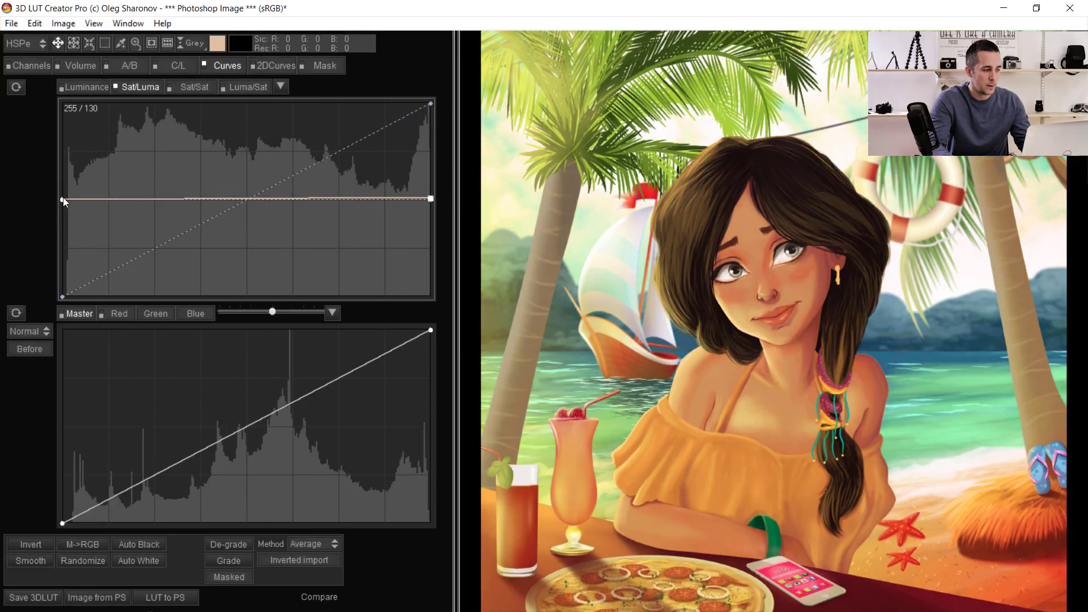
mouse_move(62, 199)
mouse_down()
mouse_move(64, 296)
mouse_move(75, 179)
mouse_move(111, 86)
mouse_move(57, 77)
mouse_move(54, 202)
mouse_up()
drag(430, 201, 421, 310)
drag(62, 202, 49, 308)
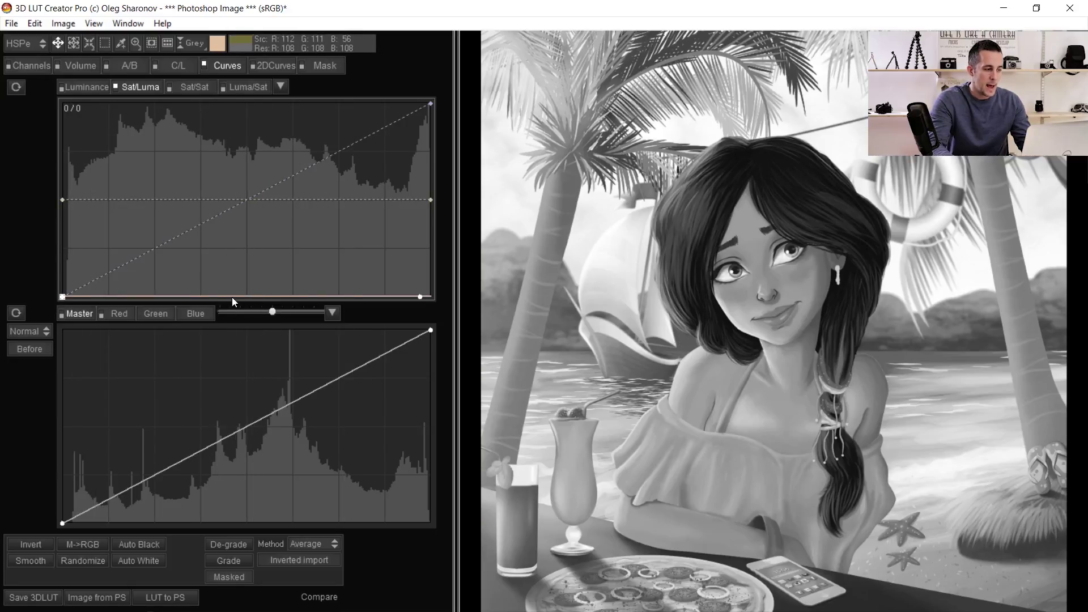
- Raise the middle of the Sat/Luma curve to 123/145, and shape the Master curve into a gentle S with a shadow point at 56/47
drag(238, 295, 239, 187)
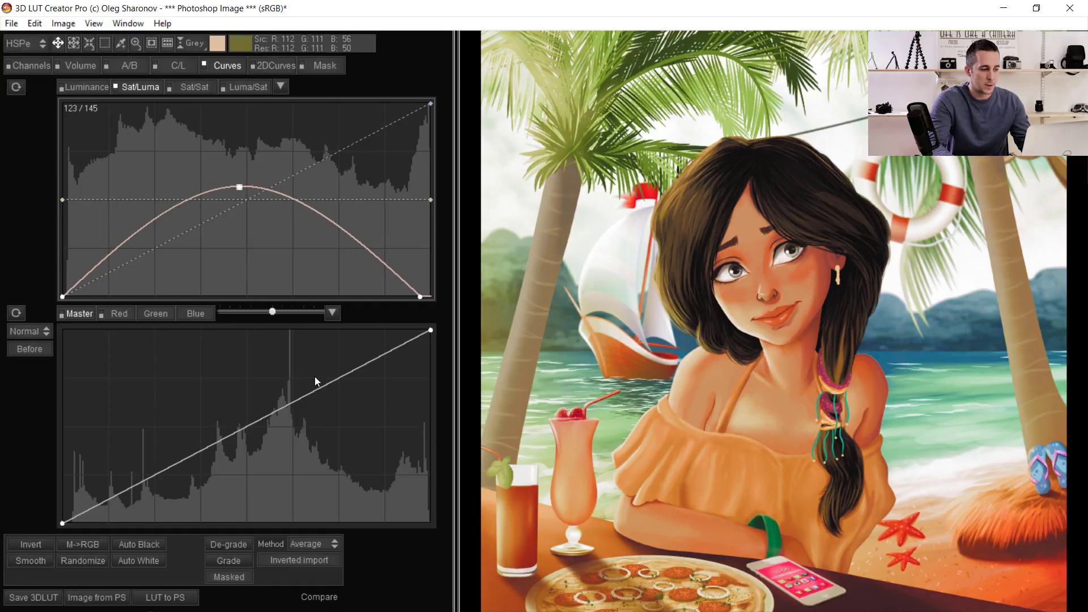
drag(349, 374, 347, 370)
drag(142, 485, 142, 489)
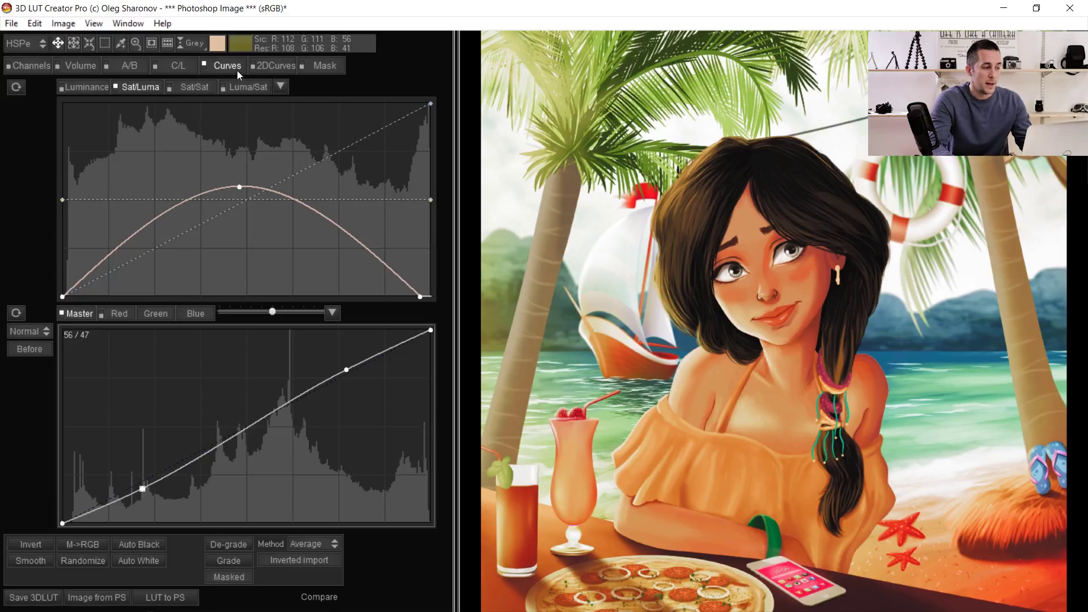
- Look through the Sat/Sat and Luma/Sat curves, and reset both the Sat/Luma and Master curves
click(195, 87)
click(256, 87)
click(135, 91)
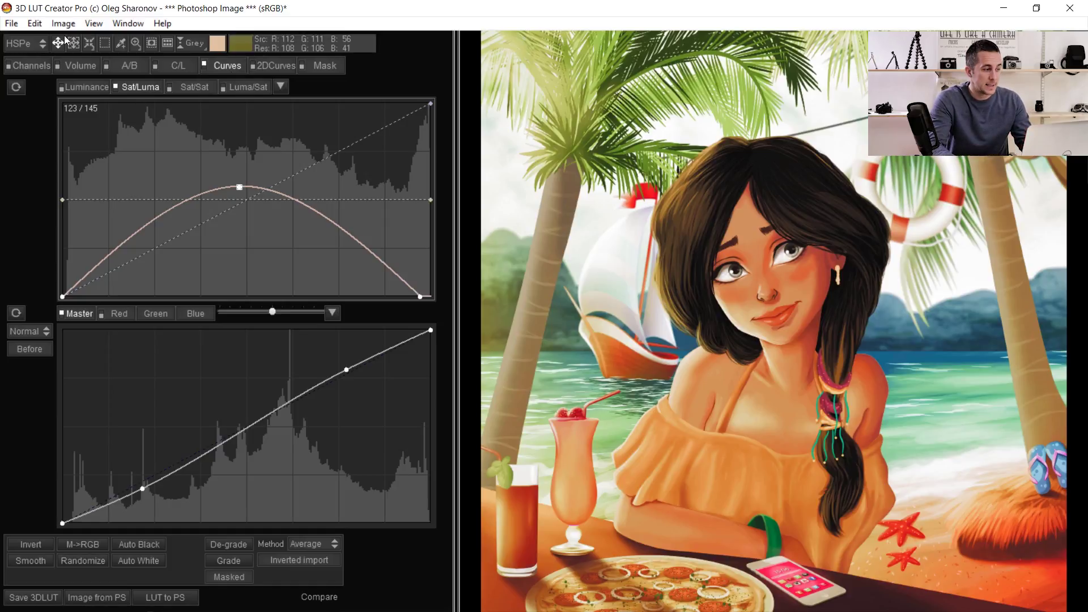
click(16, 88)
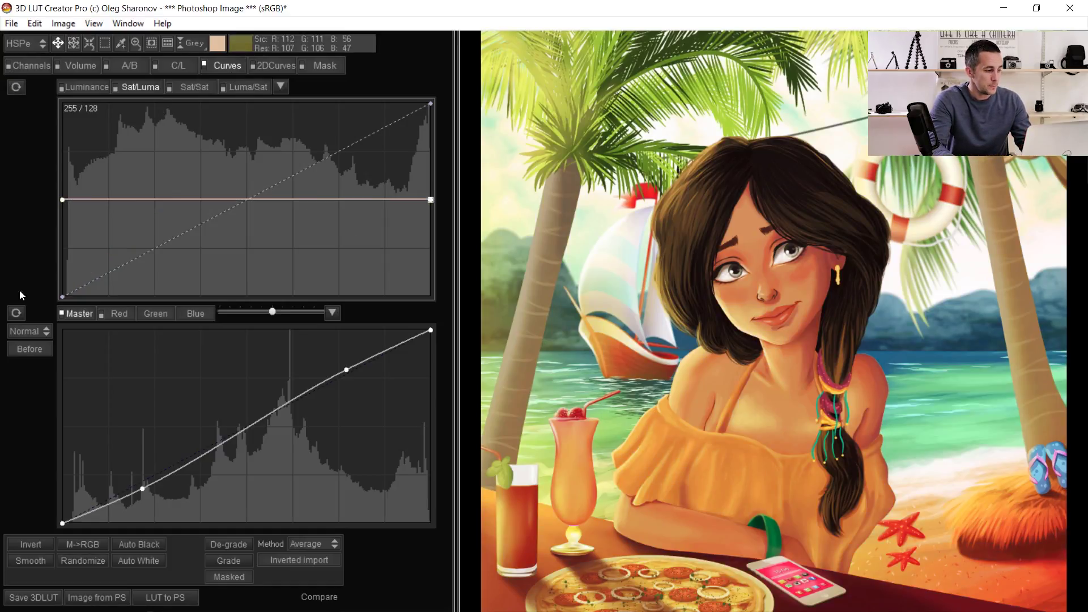
click(15, 313)
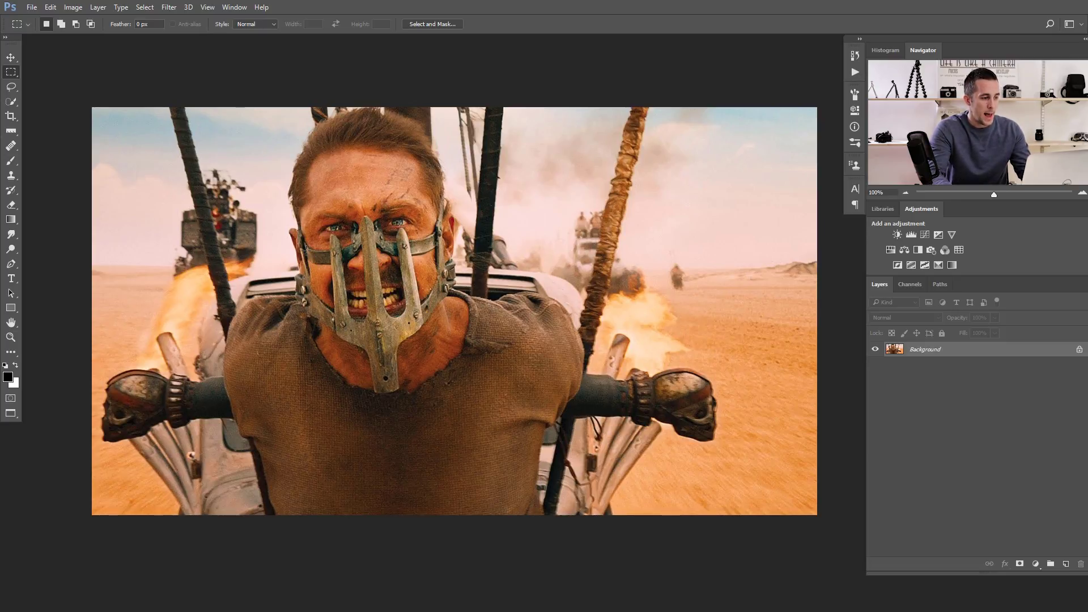
- Copy the whole desert film still in Photoshop, and paste it into 3D LUT Creator as the reference image
key(ctrl+a)
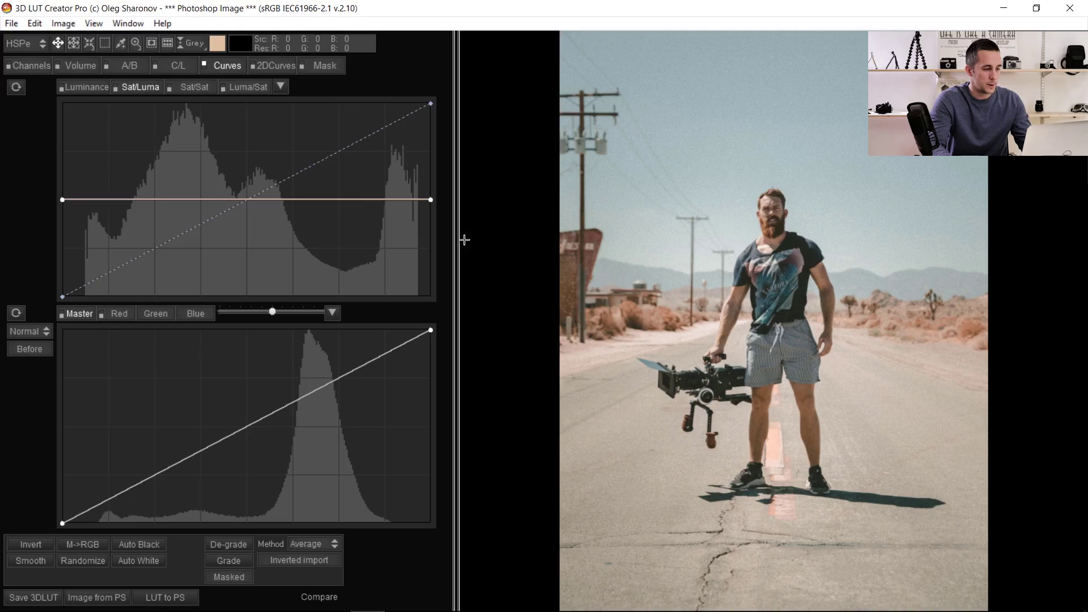
click(34, 24)
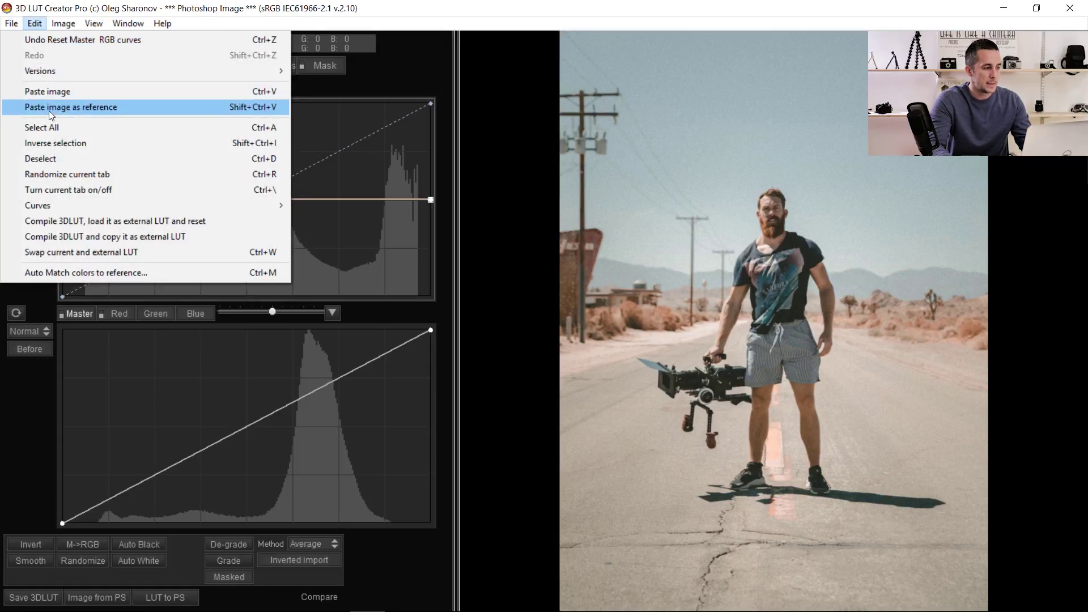
click(103, 107)
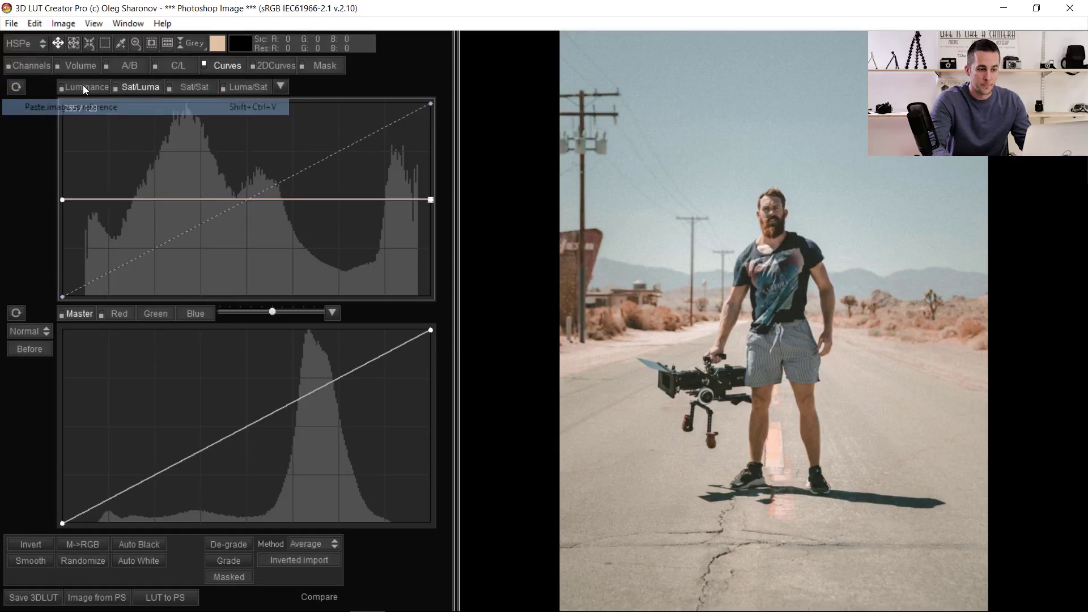
- Compare the desert road photo with the pasted reference film still by switching between the two
click(589, 248)
click(588, 248)
click(588, 248)
click(587, 247)
click(588, 248)
click(587, 247)
click(587, 247)
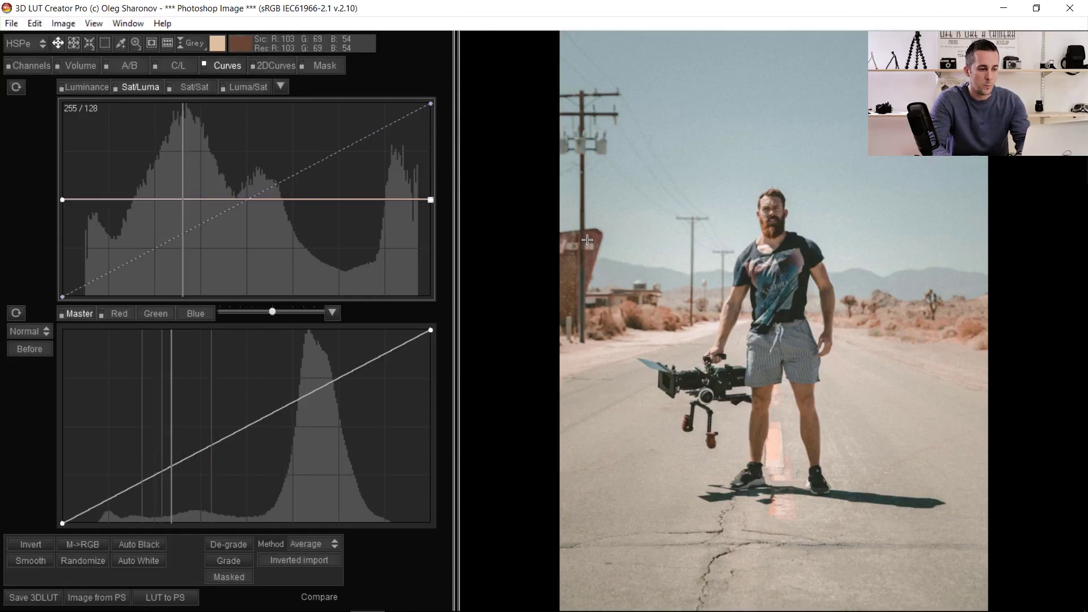
click(618, 225)
click(618, 225)
click(618, 226)
click(619, 225)
click(619, 225)
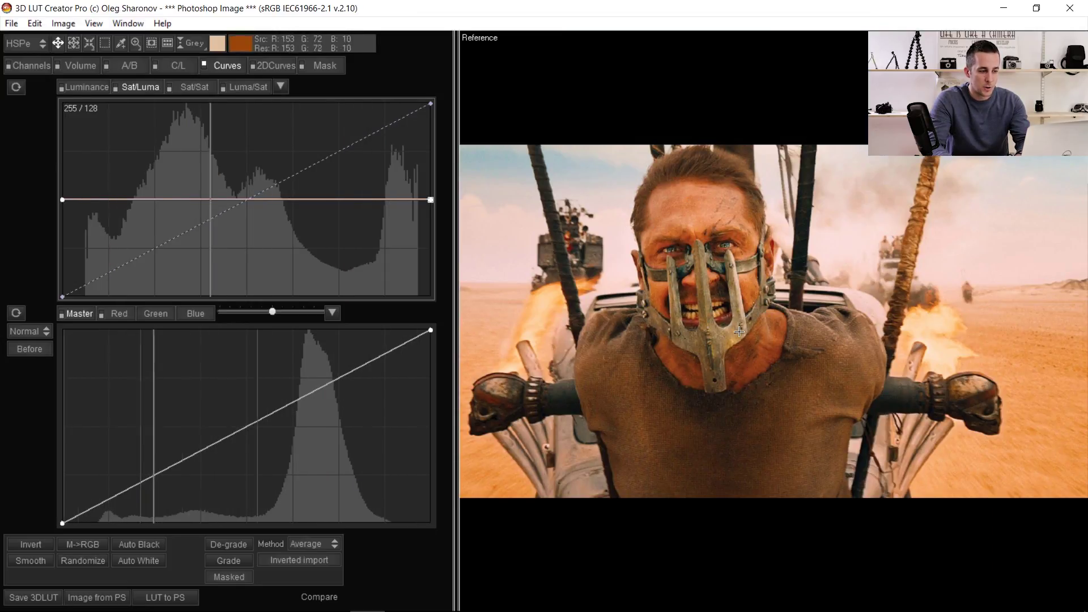
click(698, 359)
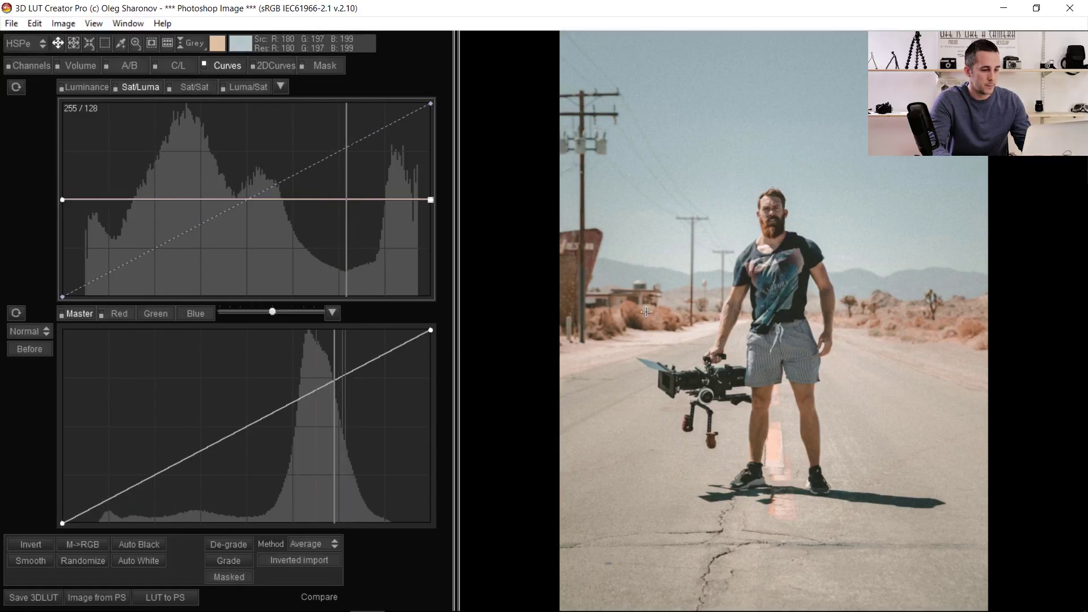
- Run Auto Match colors to reference on the road photo, and place the Color Match dialog clear of the image
click(36, 24)
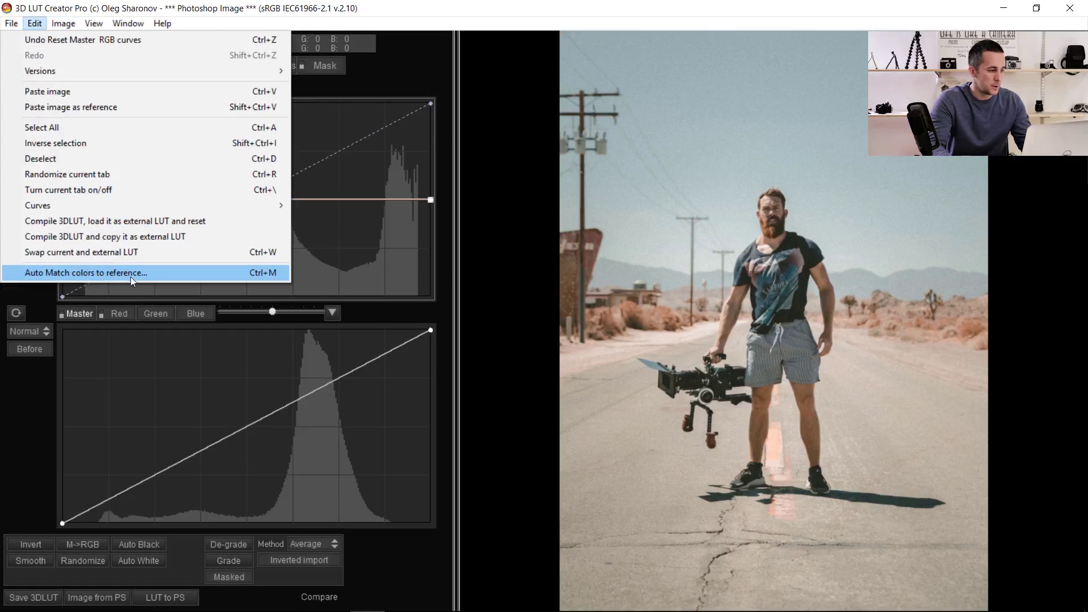
click(166, 272)
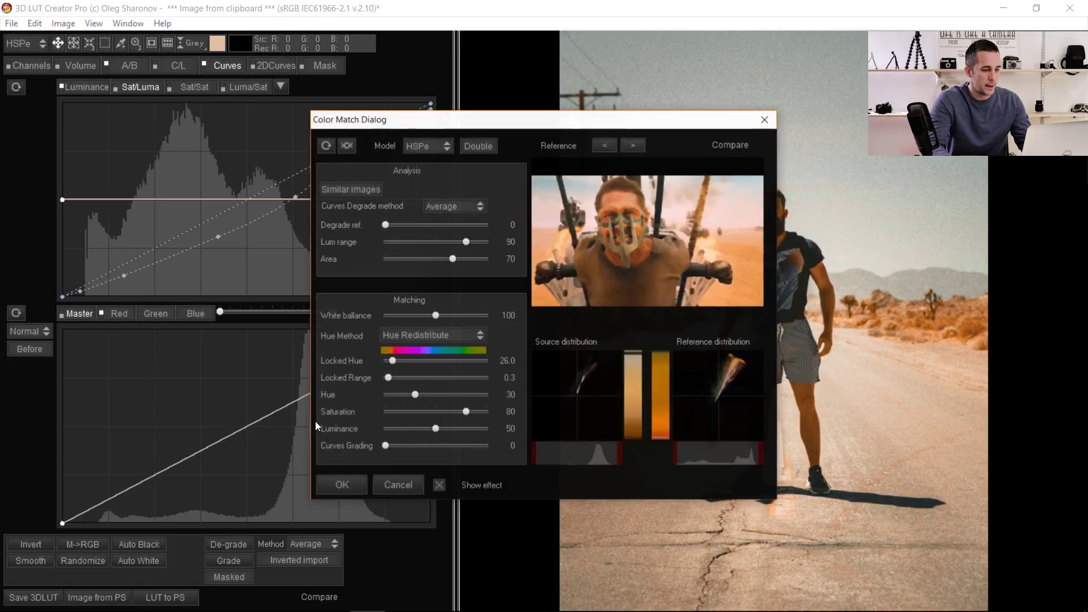
drag(578, 127, 569, 125)
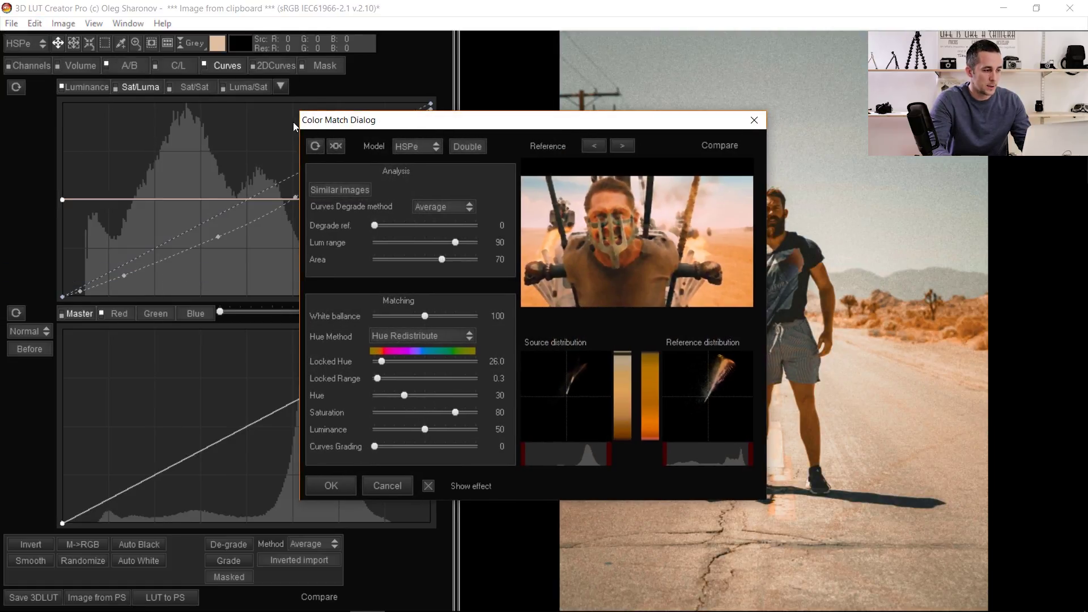
drag(457, 120, 177, 104)
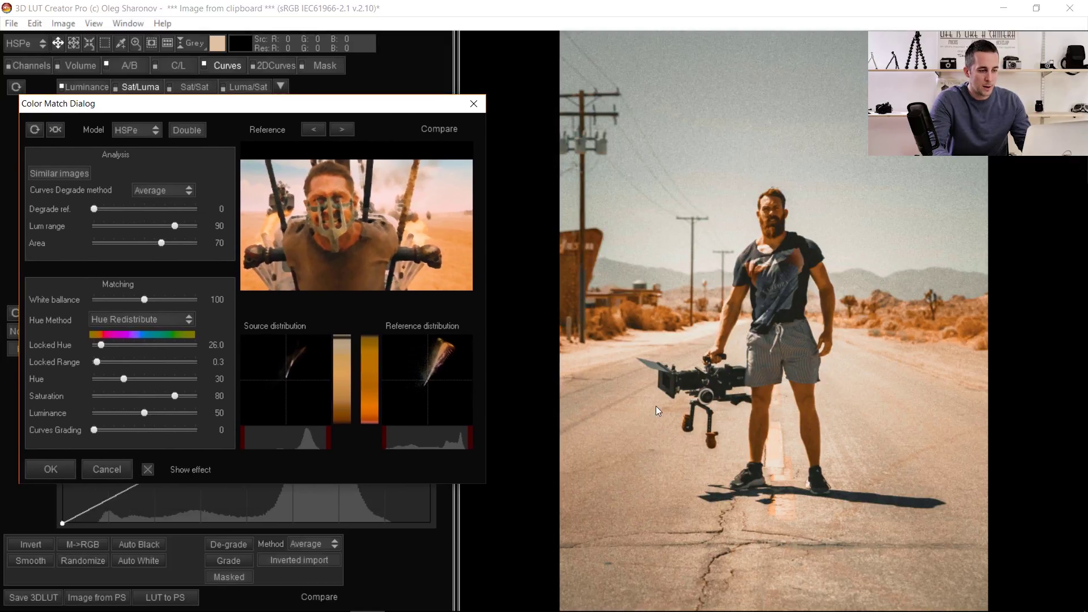
drag(284, 104, 300, 102)
- Try the LAB and CMYK colour models for the match, and return to HSPe
click(154, 129)
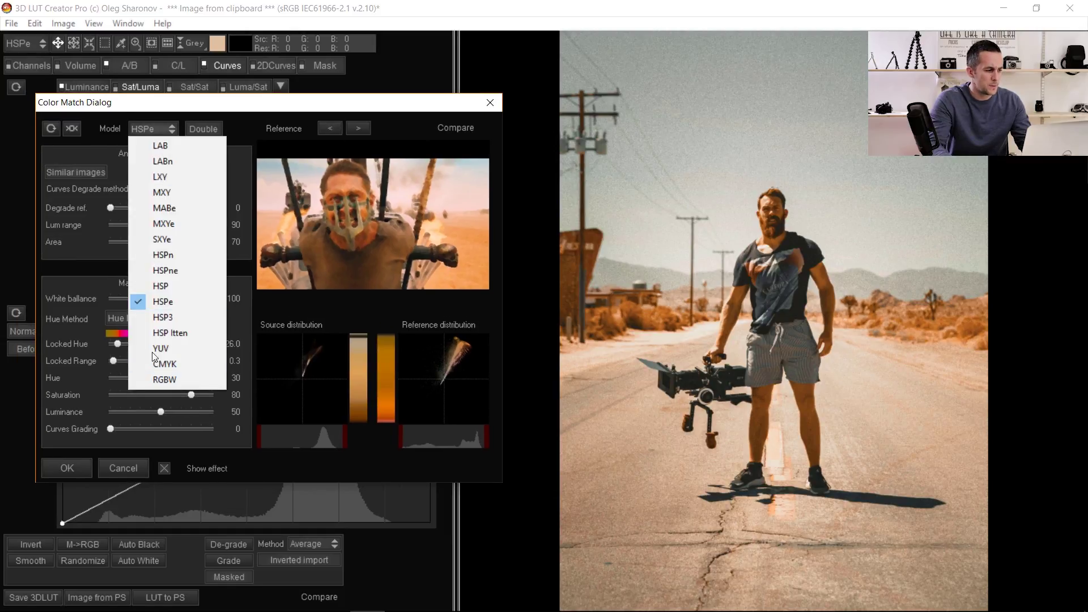
click(166, 148)
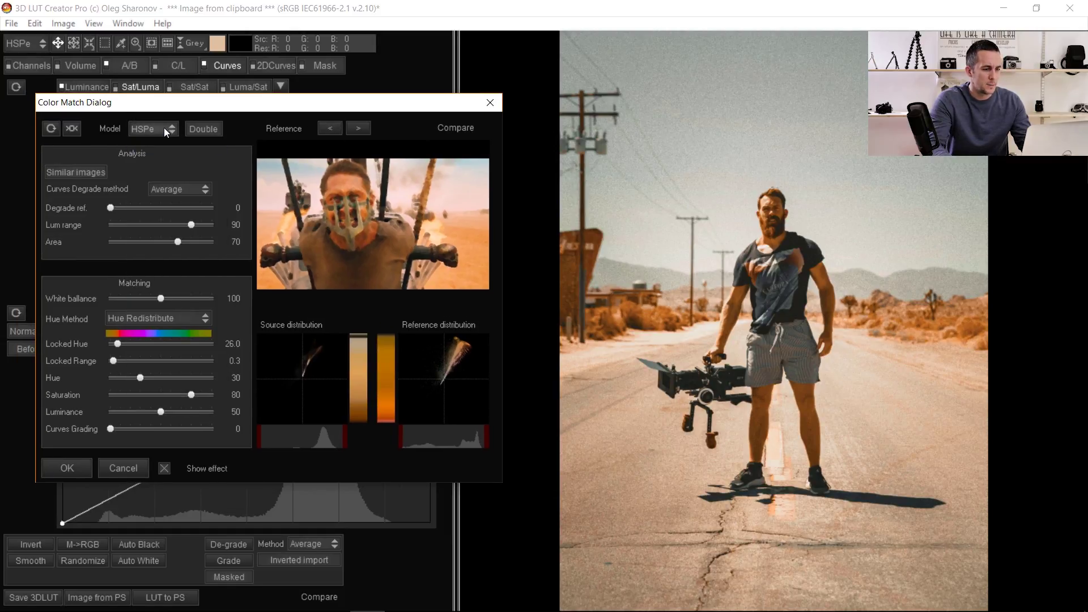
click(165, 130)
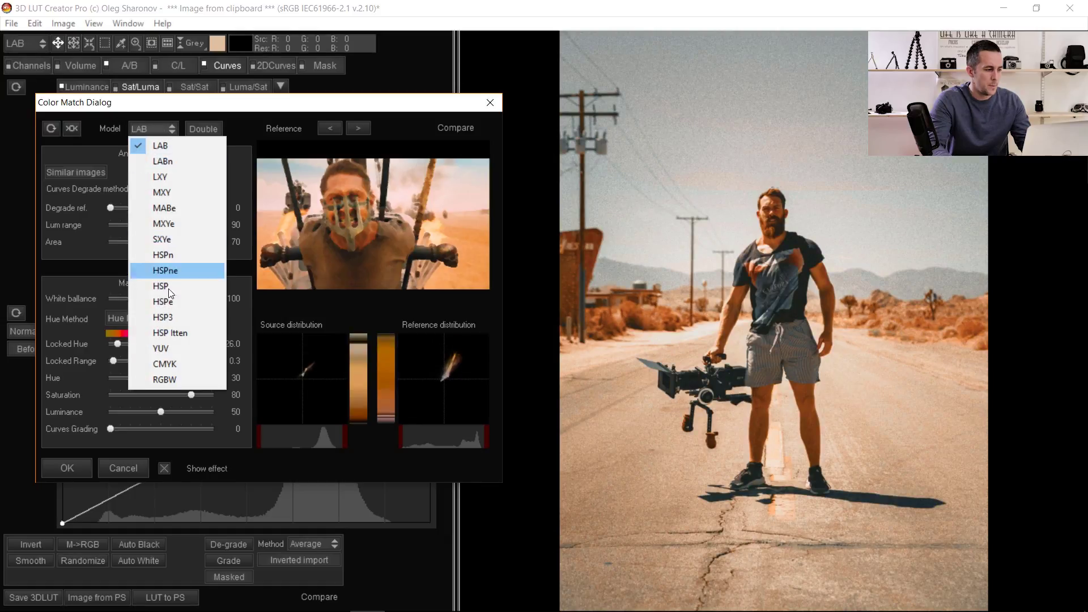
click(164, 364)
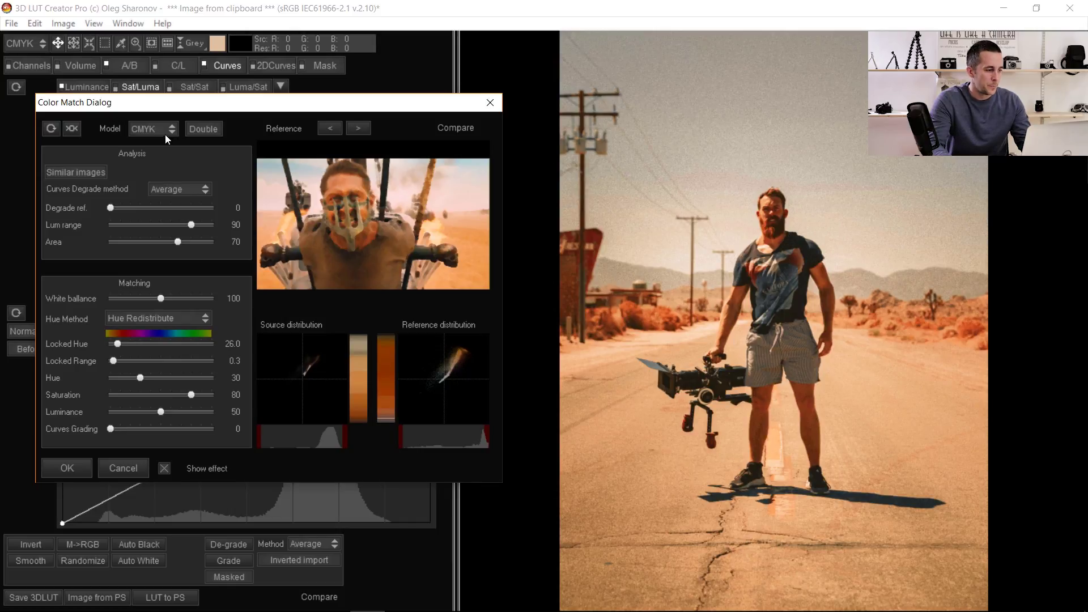
click(144, 129)
click(165, 304)
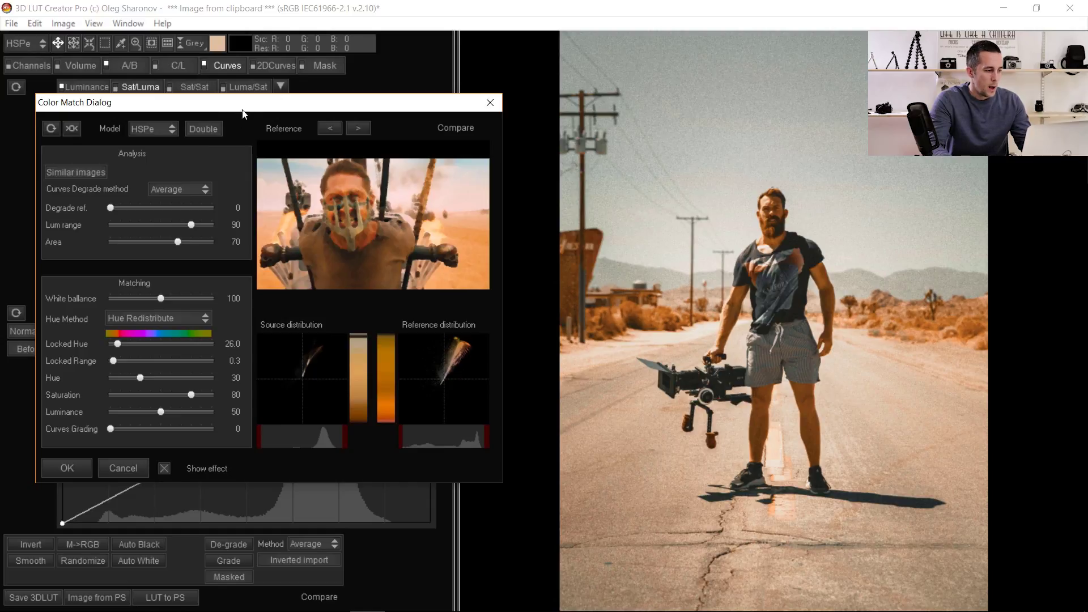
- Set the match's Hue to 20, Saturation to 92 and Luminance to 62
drag(243, 110, 249, 104)
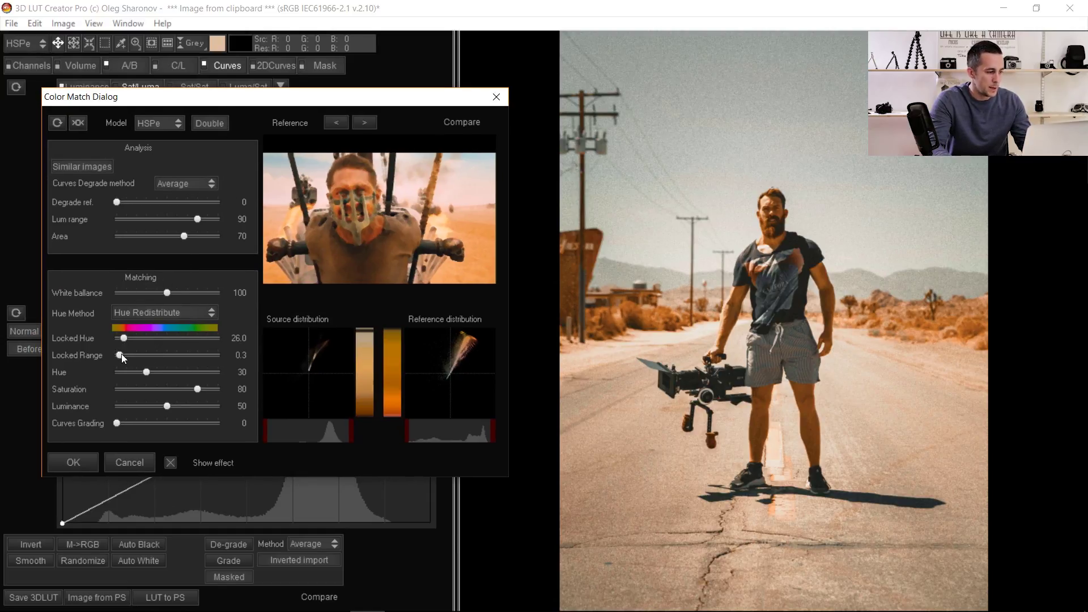
mouse_move(147, 372)
mouse_down()
mouse_move(171, 369)
mouse_move(136, 372)
mouse_up()
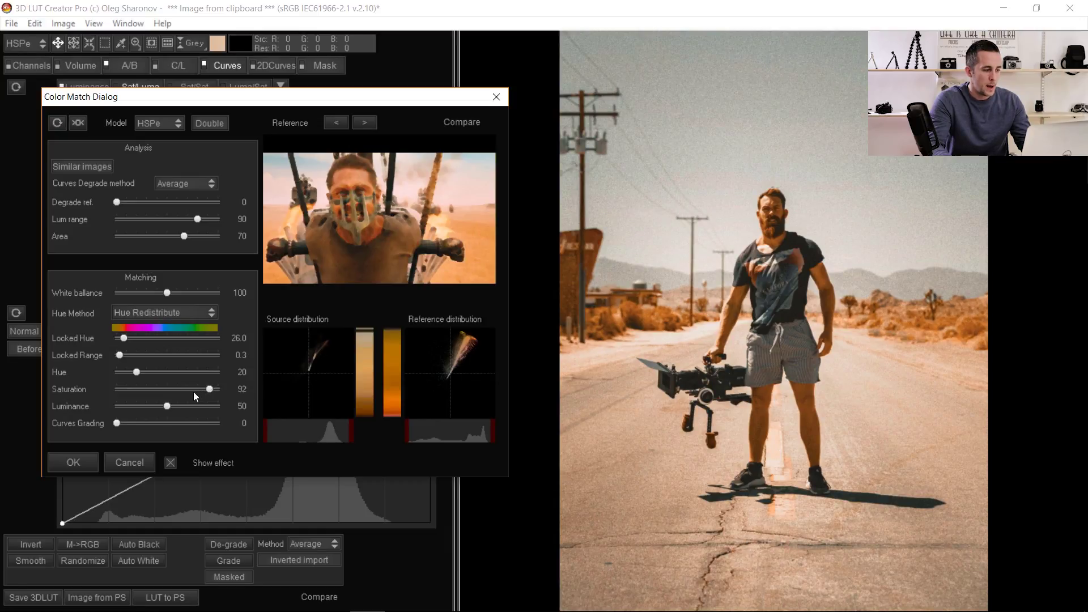
mouse_move(167, 406)
mouse_down()
mouse_move(193, 408)
mouse_move(145, 408)
mouse_move(172, 418)
mouse_up()
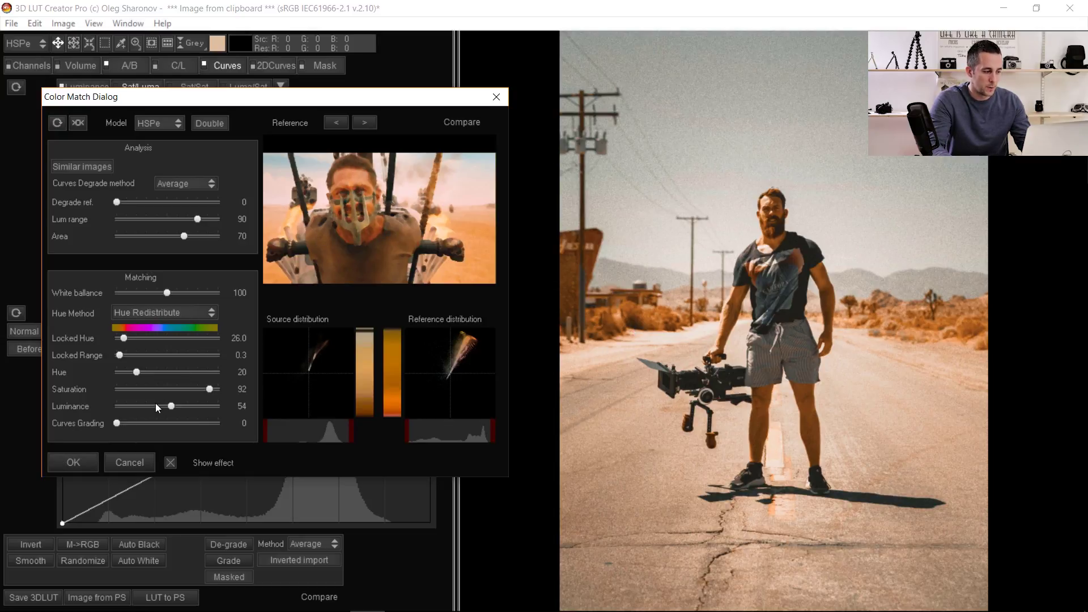
drag(183, 405, 207, 406)
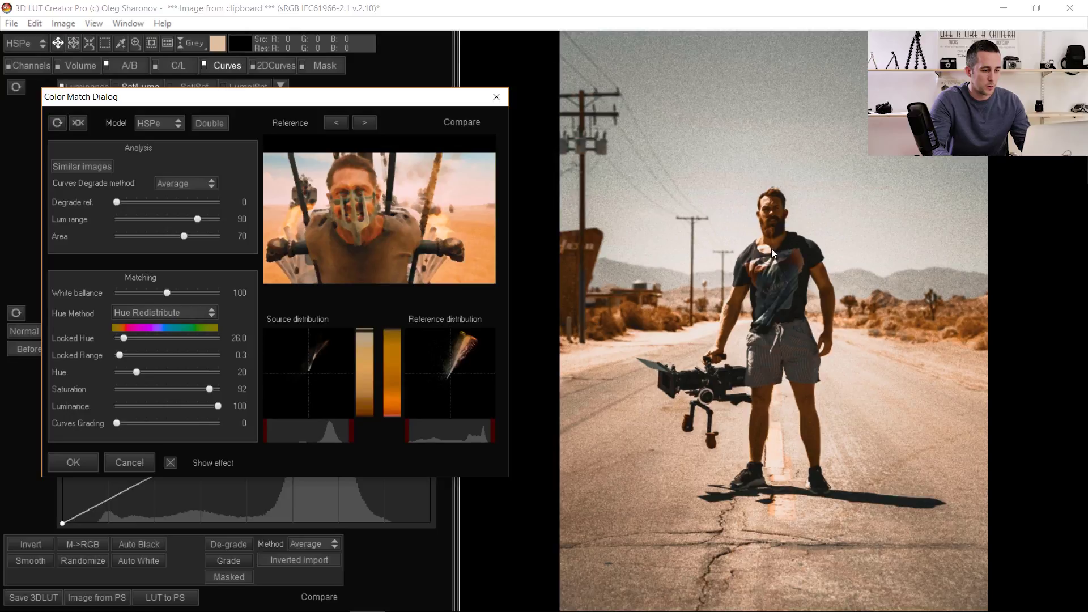
mouse_move(185, 410)
mouse_down()
mouse_move(175, 410)
mouse_move(188, 409)
mouse_up()
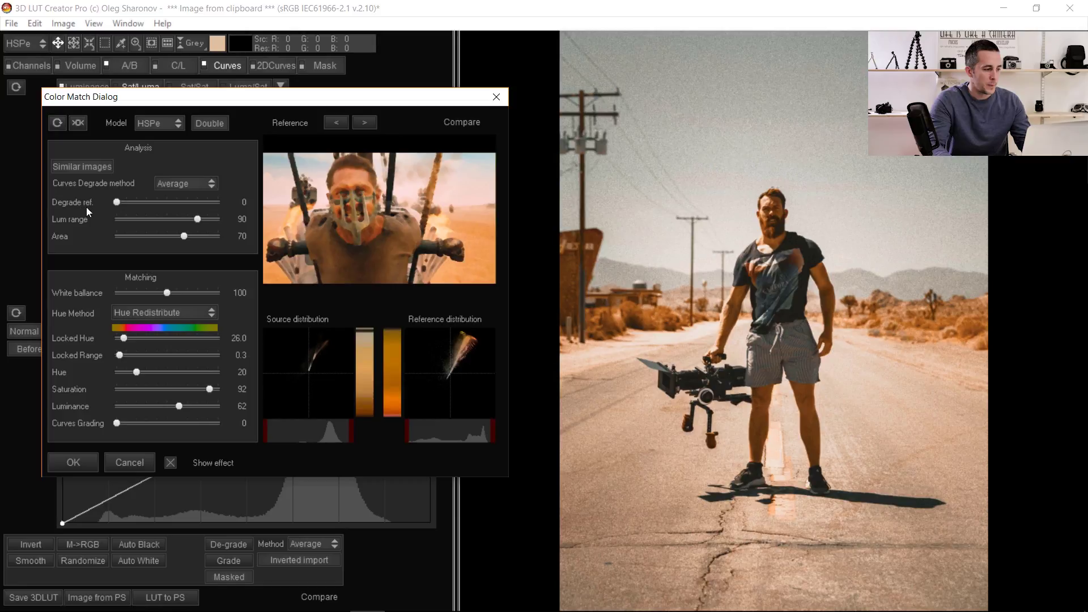
- Try a Degrade ref. of 32, and switch the curves degrade method to MinMaxAvg, back to Average, and to Green
click(150, 202)
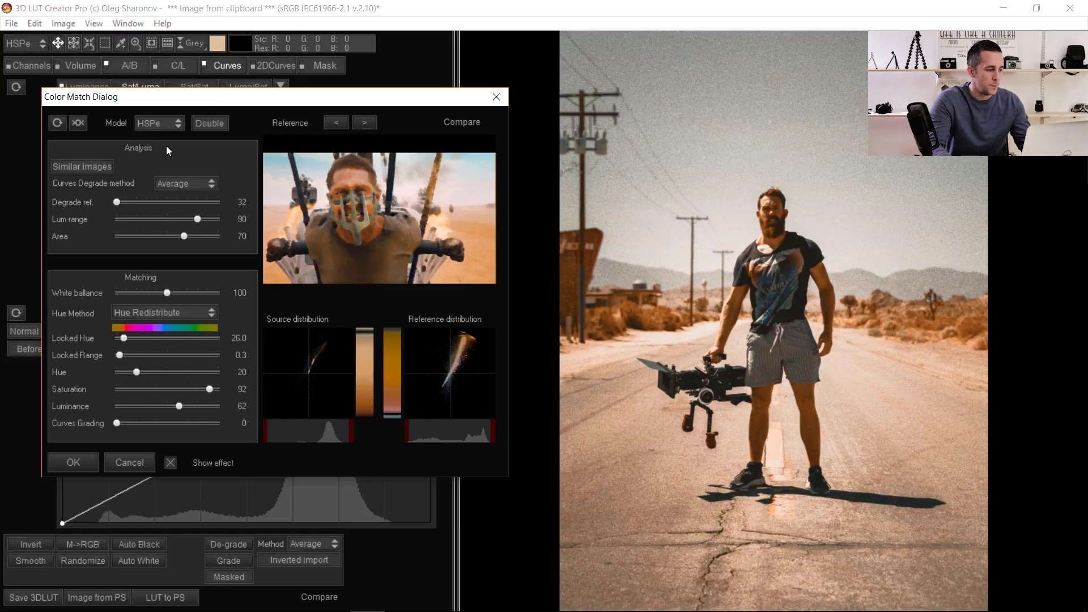
key(alt+Down)
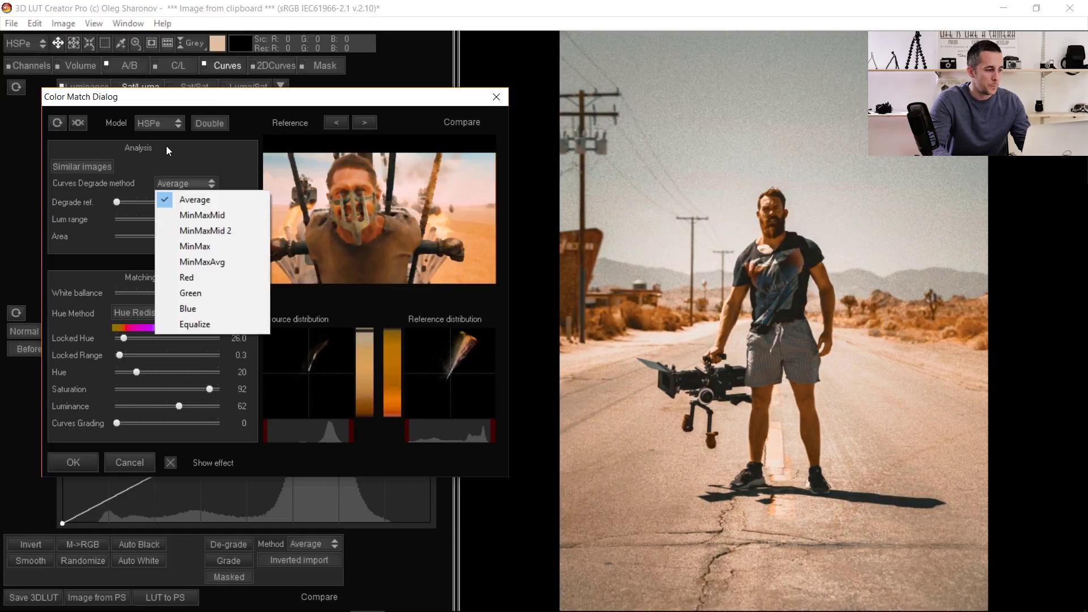
click(201, 263)
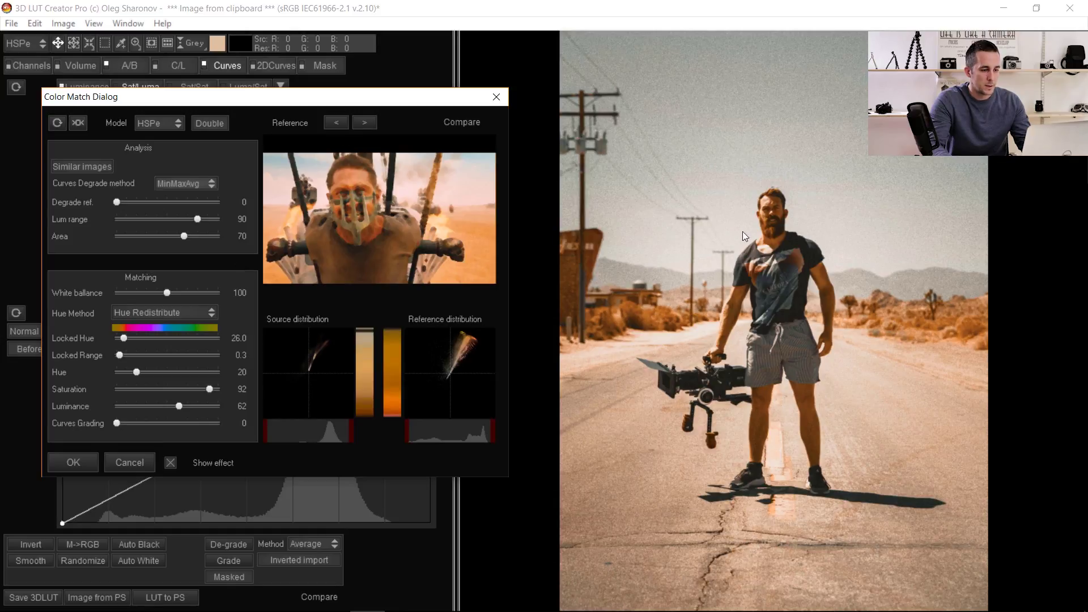
click(206, 183)
click(164, 200)
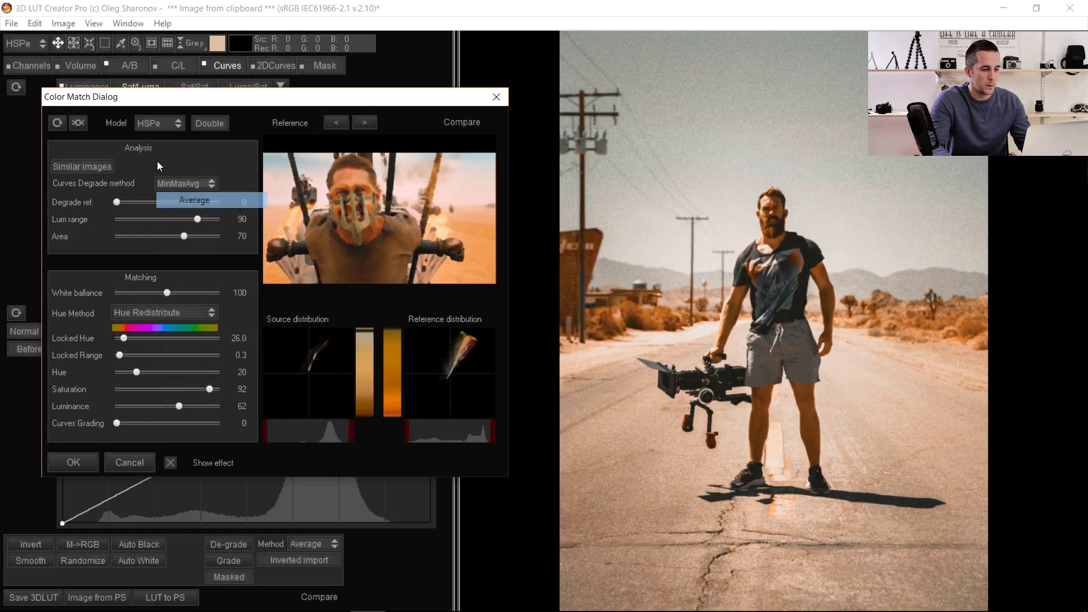
click(193, 186)
click(188, 302)
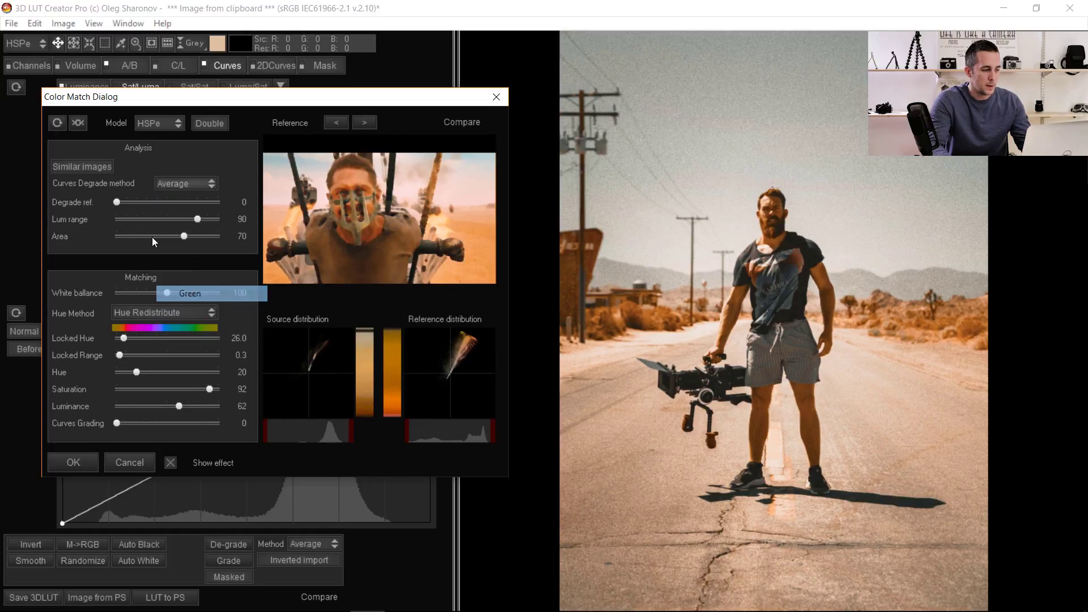
- Return the curves degrade method to Average and set the match's White ballance to 128
click(193, 186)
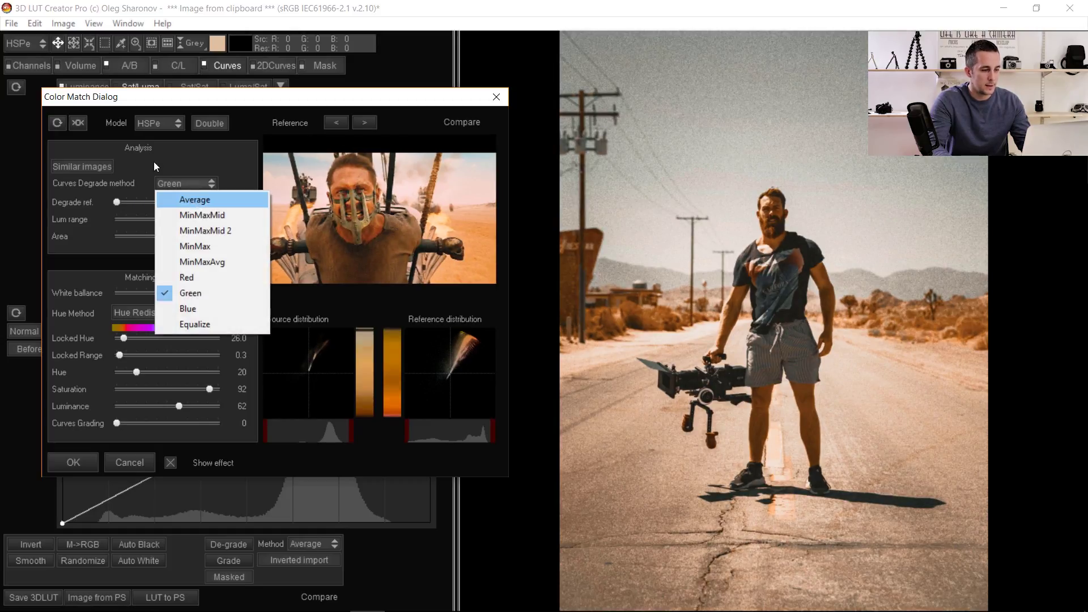
click(170, 195)
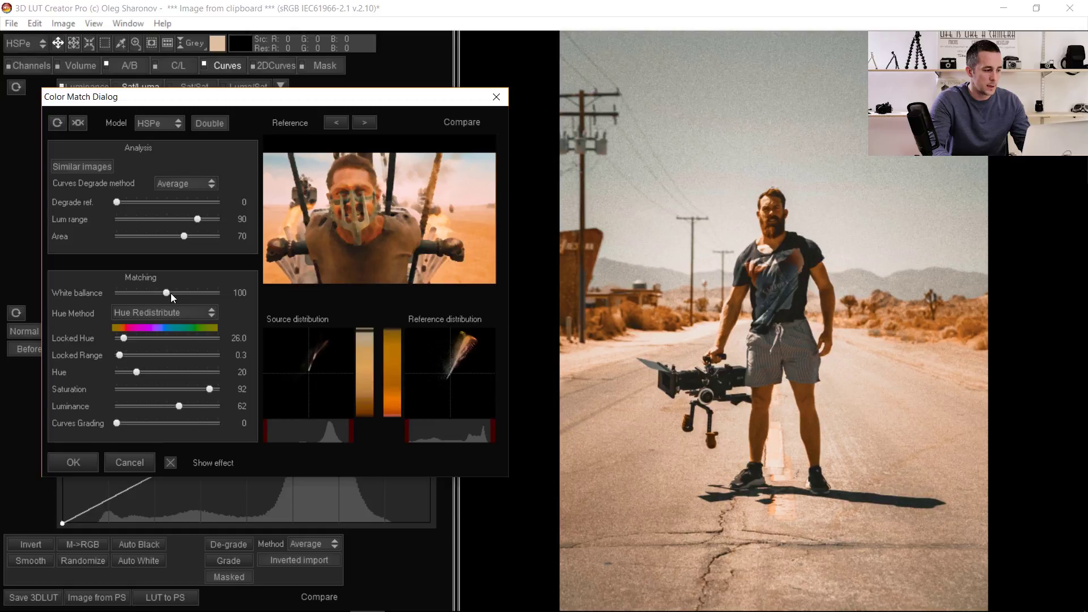
drag(179, 293, 183, 291)
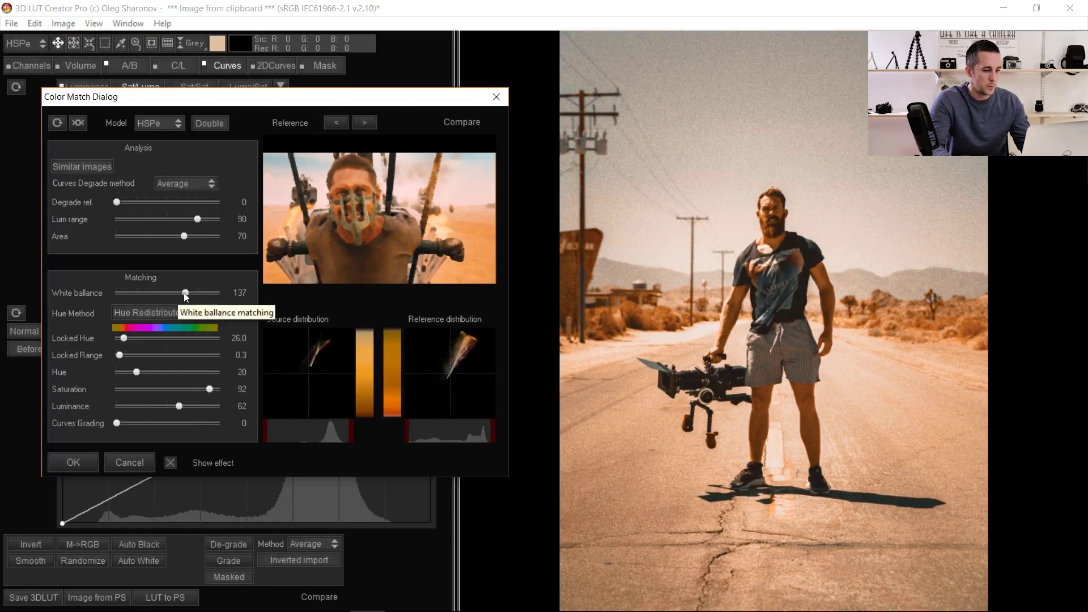
key(Left)
key(Left)
key(Left)
key(Left)
key(Left)
key(Left)
key(Left)
key(Left)
key(Left)
- Set the match's Hue to 36 and apply the colour match to the road photo
drag(141, 376, 153, 375)
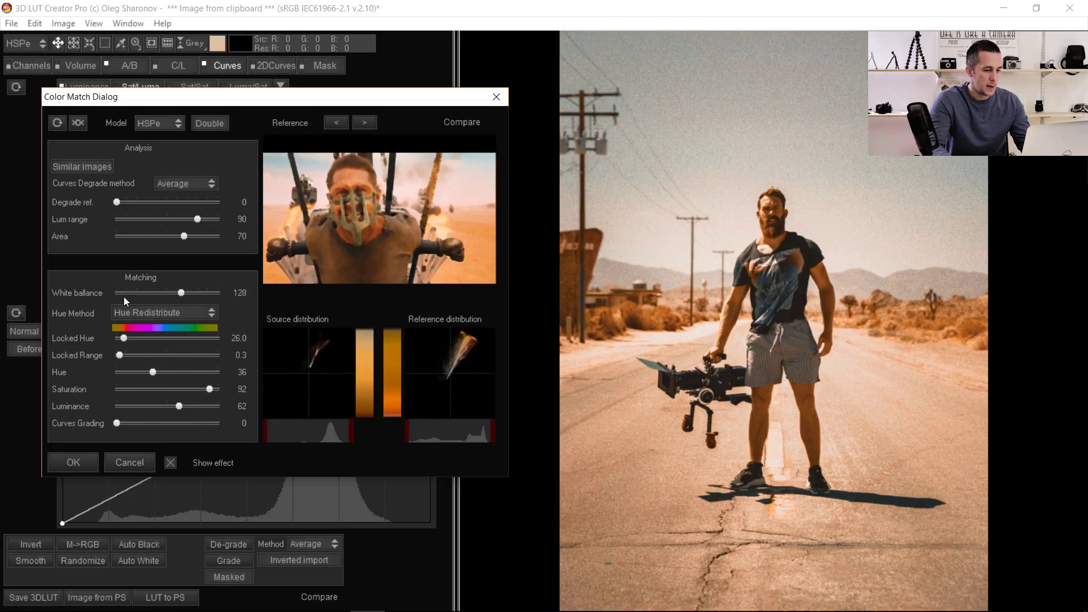
click(74, 462)
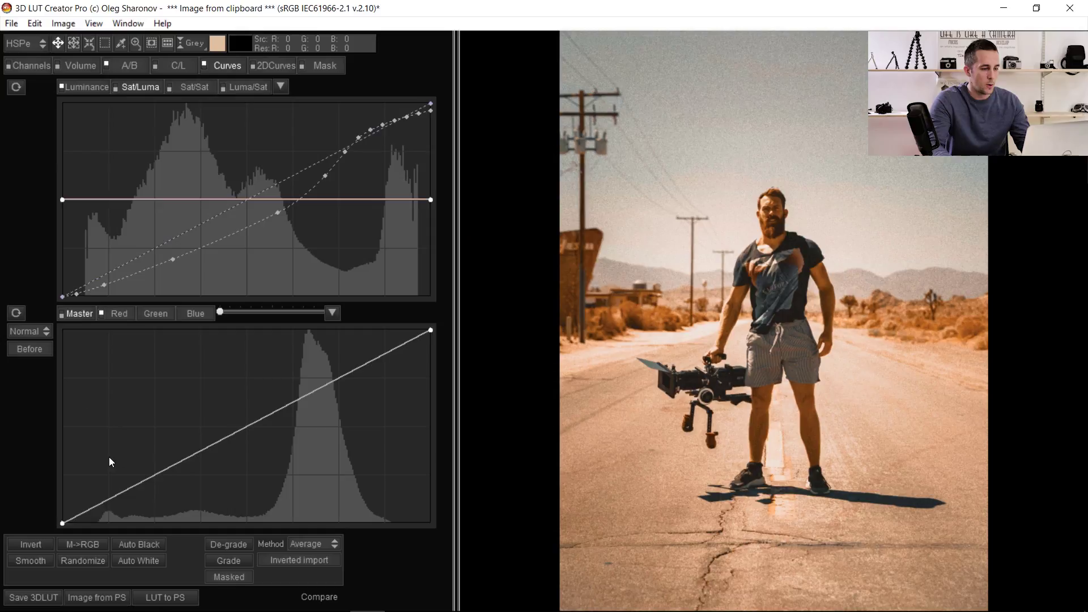
- Compare the graded road photo side by side with the original and the reference still, and return to the single view
click(319, 596)
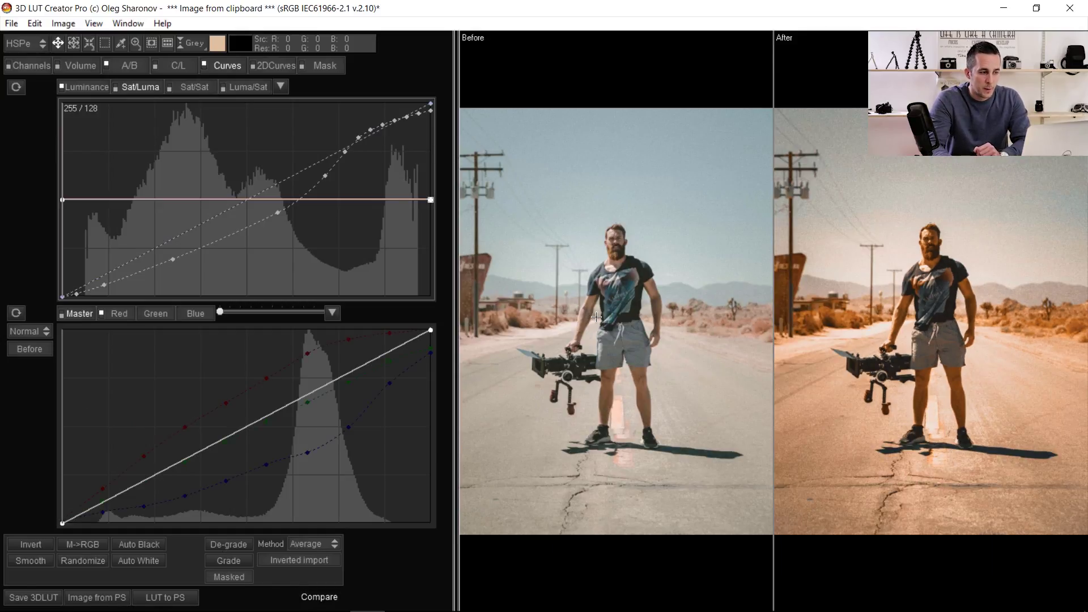
click(632, 271)
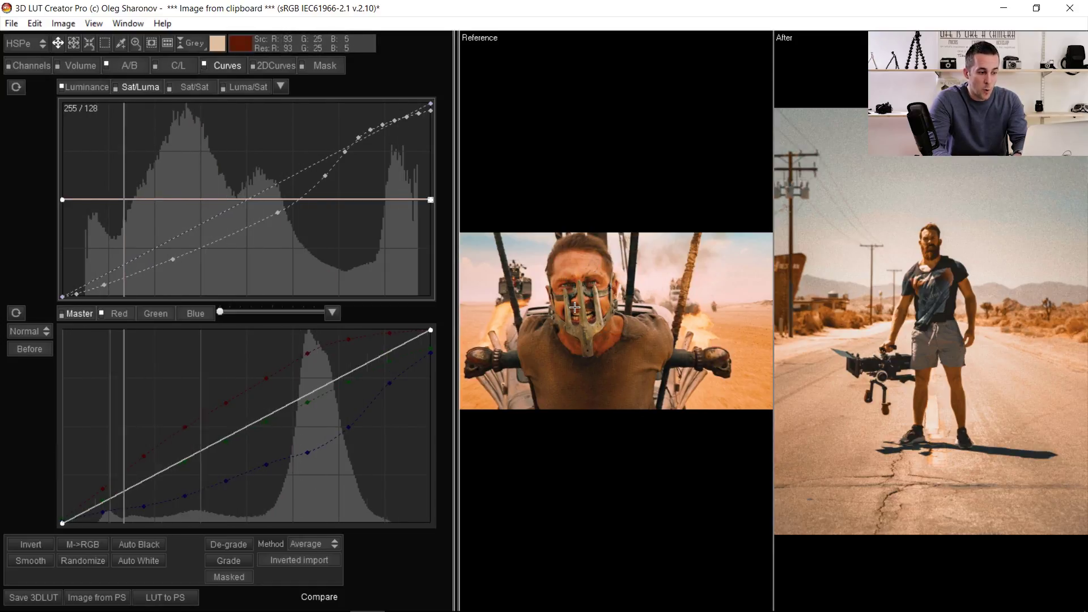
mouse_move(988, 224)
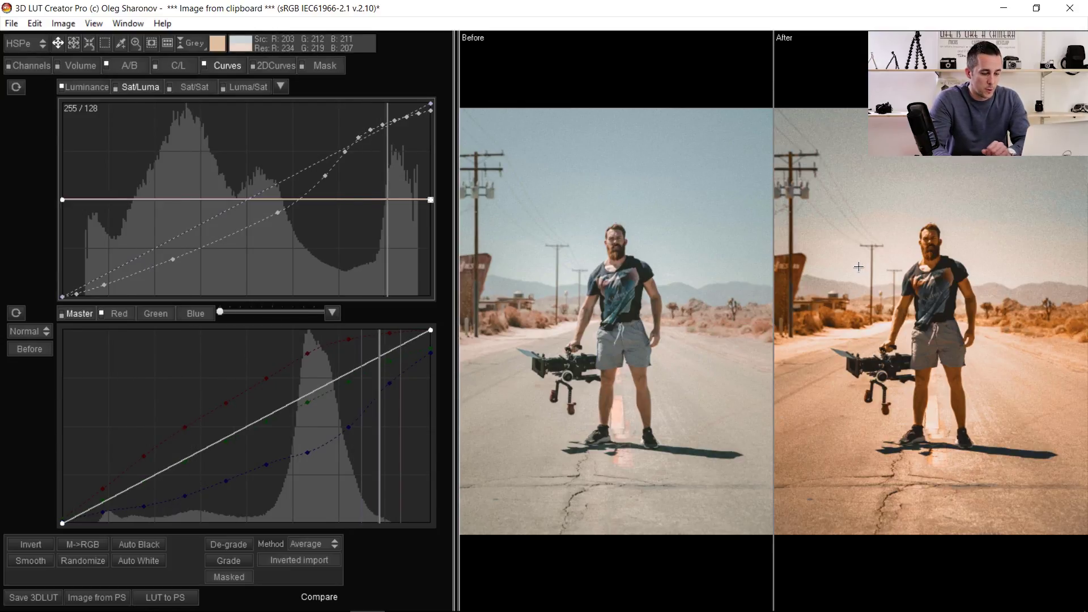
click(319, 596)
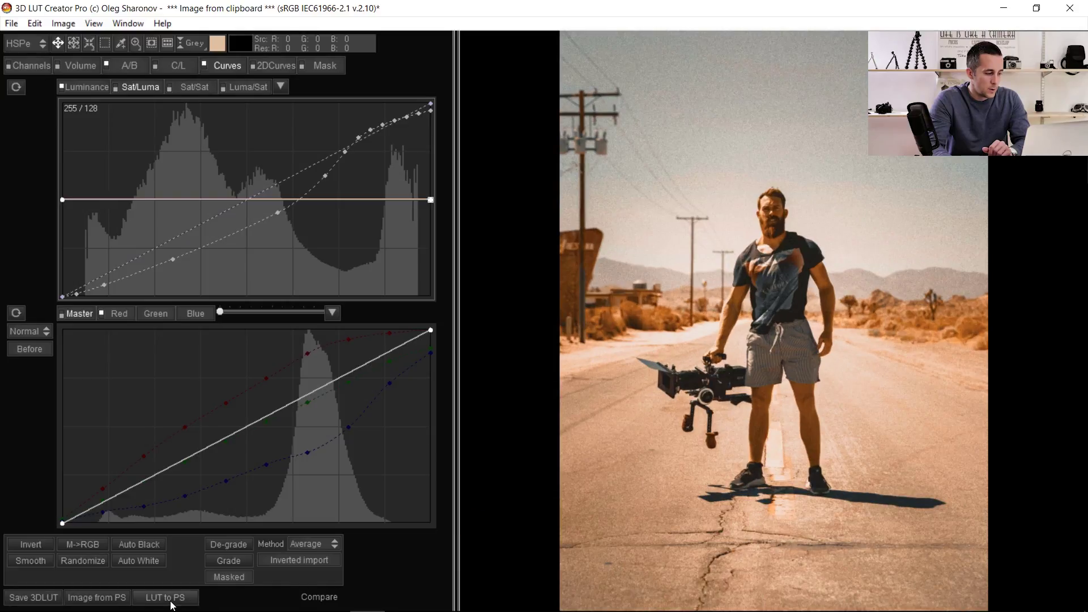
- Send the finished LUT to Photoshop as an adjustment layer above the road photo
click(161, 601)
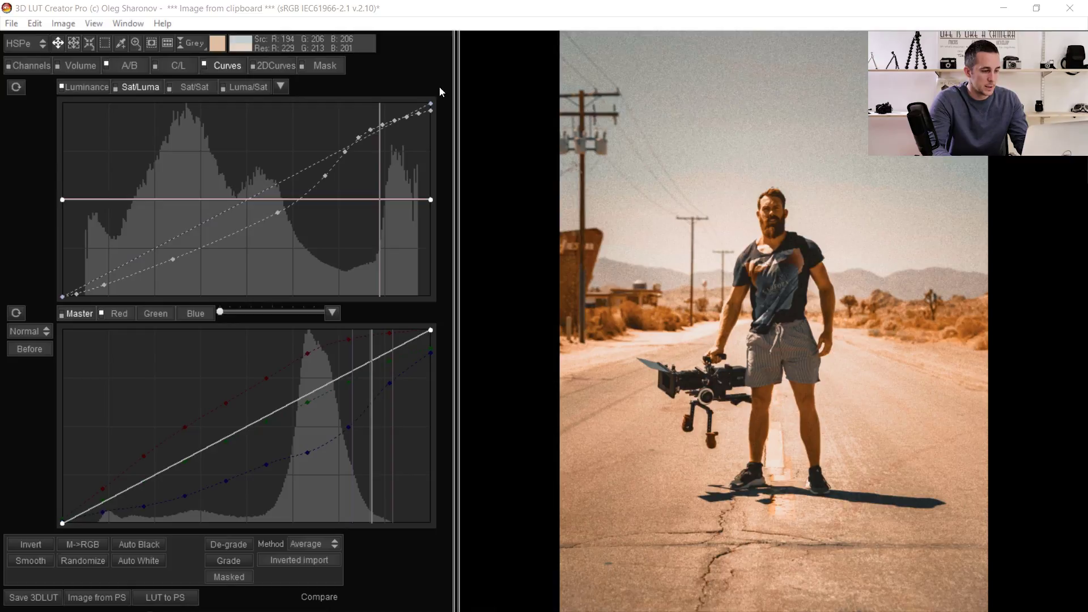
click(166, 601)
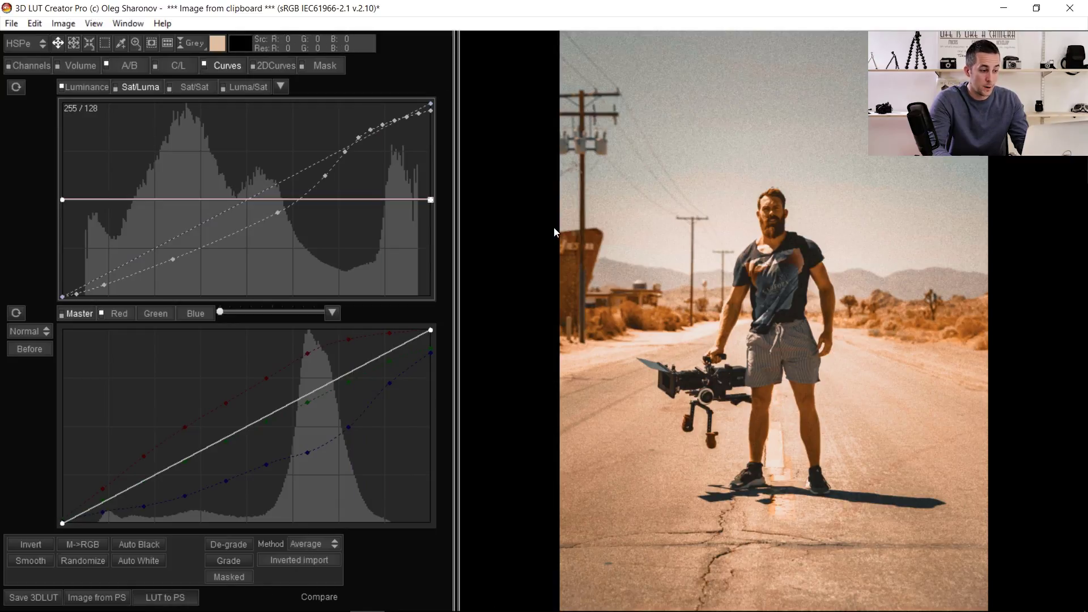
- Switch to Photoshop and toggle the 3DLutCreator layer's visibility to compare the road photo before and after grading
click(874, 353)
click(874, 353)
click(874, 353)
click(874, 354)
click(874, 353)
click(874, 353)
mouse_move(555, 282)
mouse_down()
mouse_move(530, 274)
mouse_move(511, 247)
mouse_move(556, 264)
mouse_up()
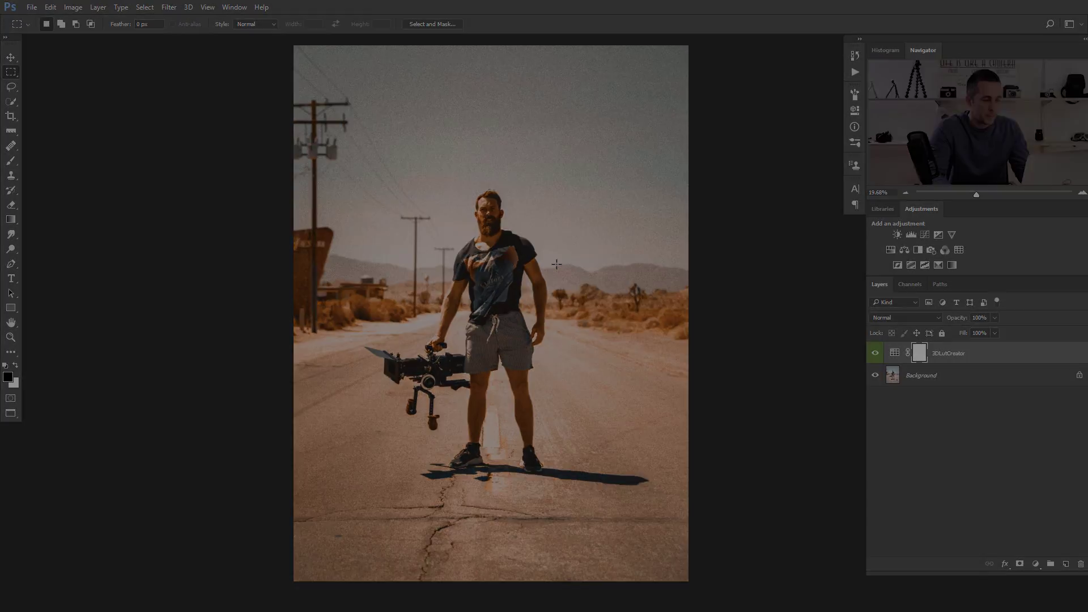